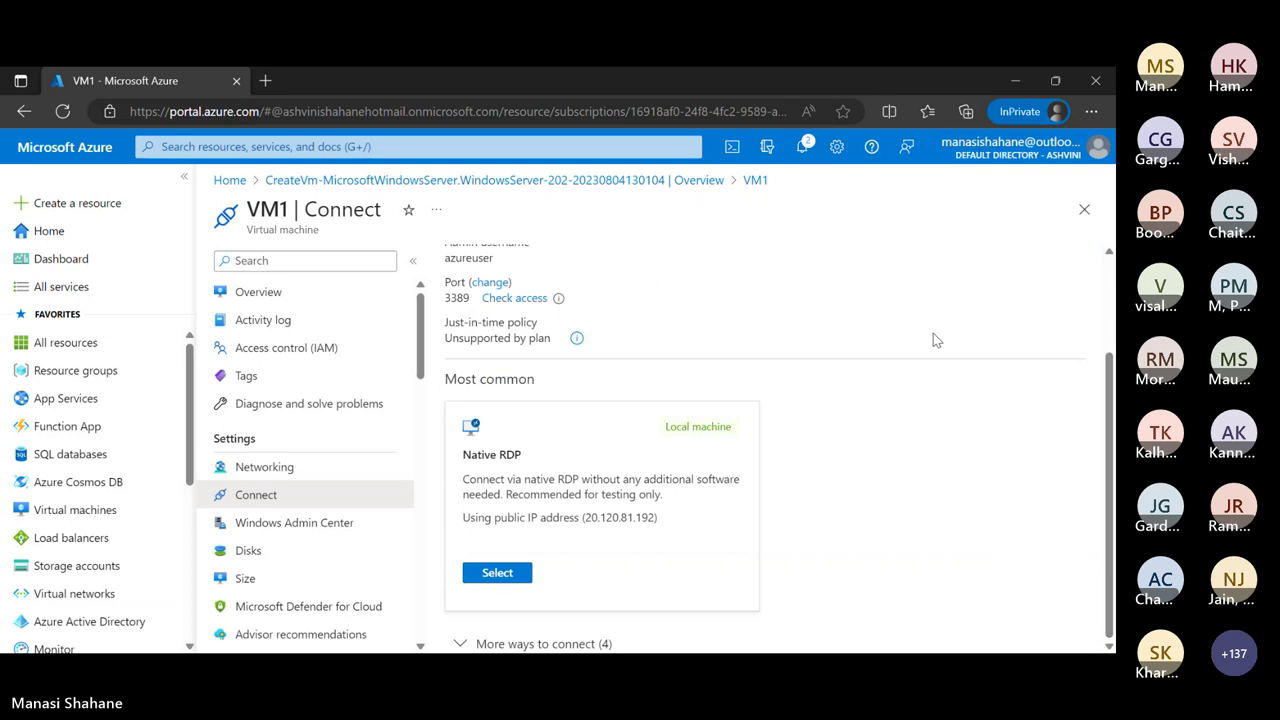
# Open VM1's connection page from its overview and expand the additional ways to connect
pyautogui.click(264, 296)
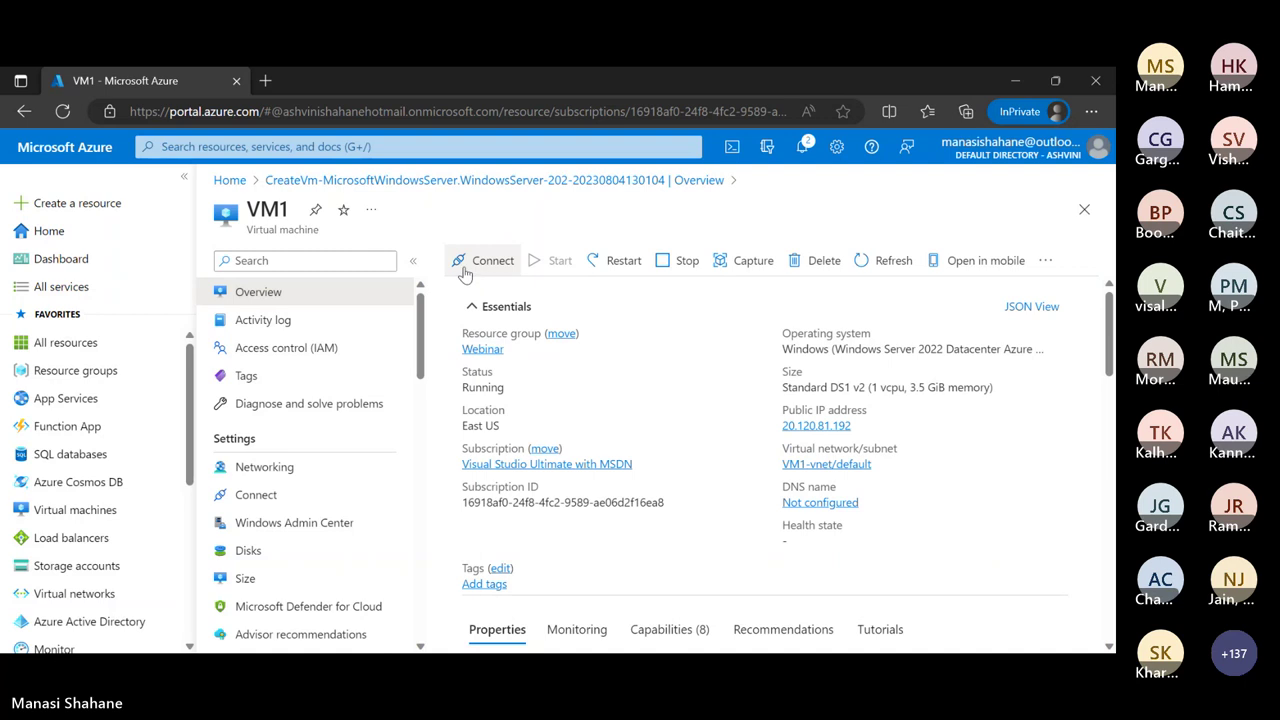
pyautogui.click(465, 262)
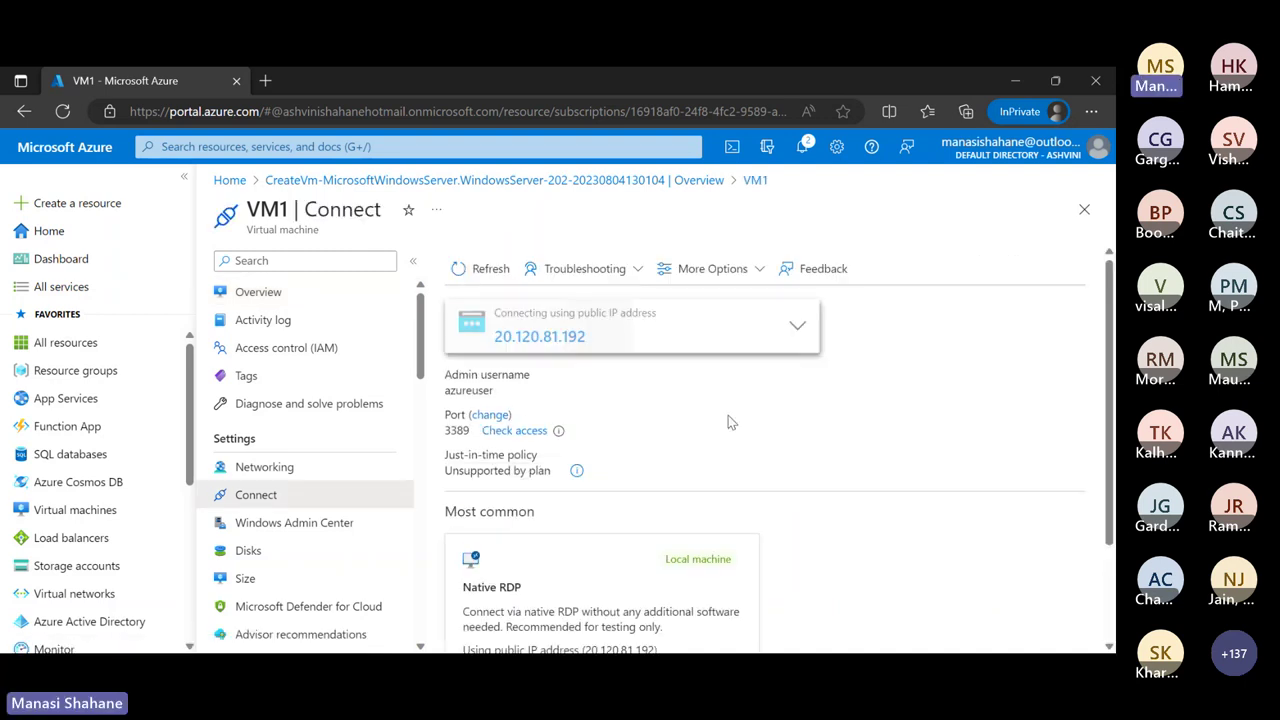
pyautogui.scroll(-1, 728, 416)
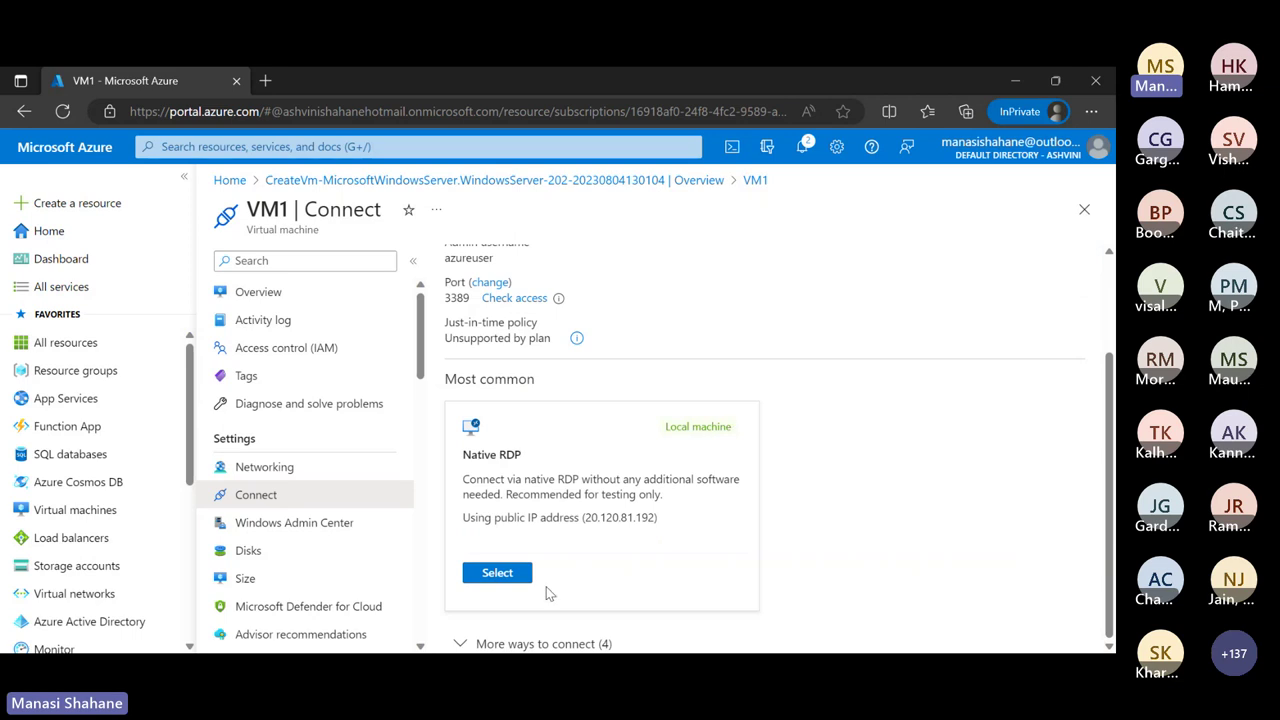
pyautogui.click(585, 644)
# Examine the connection methods for VM1: Native RDP, Bastion, Windows Admin Center, Native SSH and Serial console
pyautogui.scroll(-3, 966, 520)
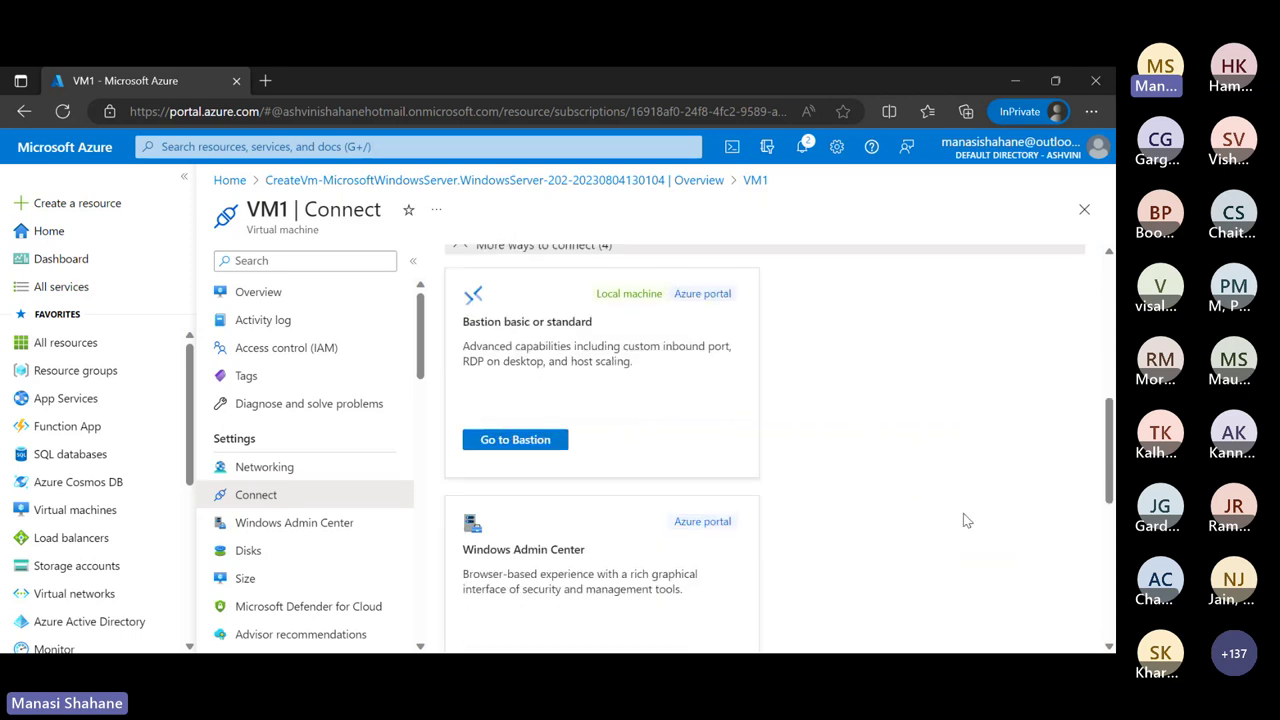
pyautogui.scroll(2, 966, 520)
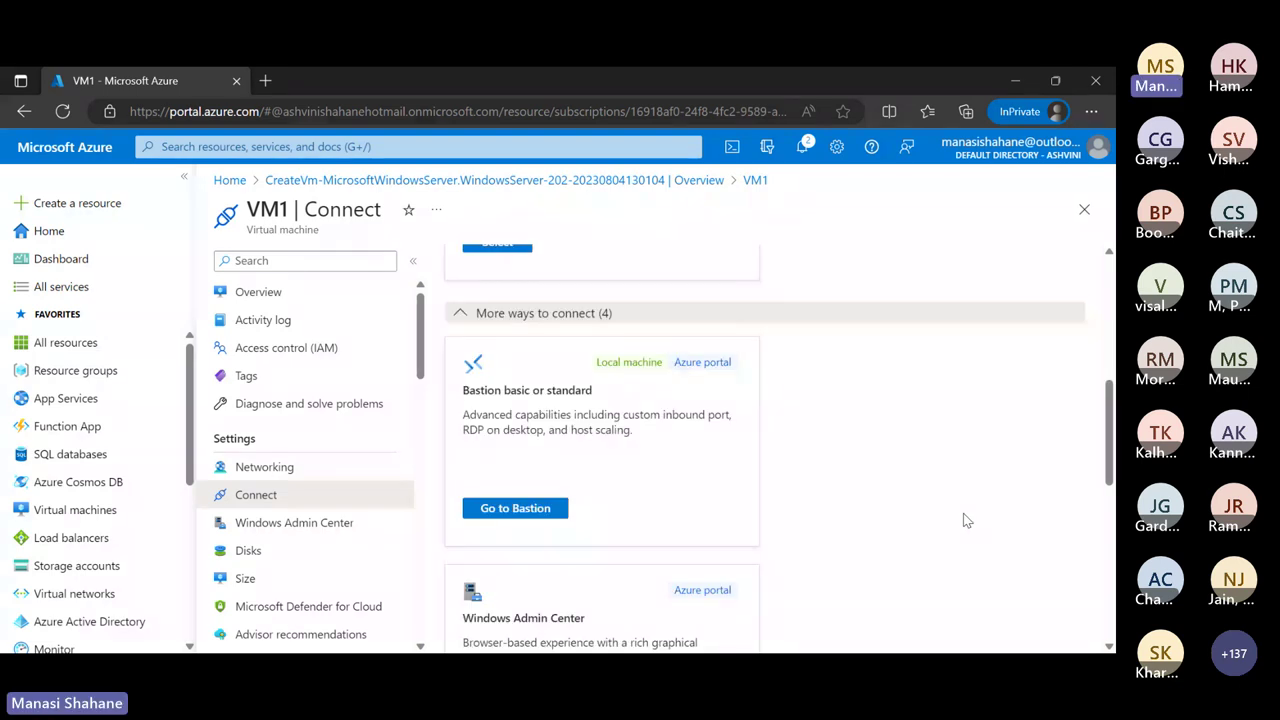
pyautogui.scroll(2, 966, 520)
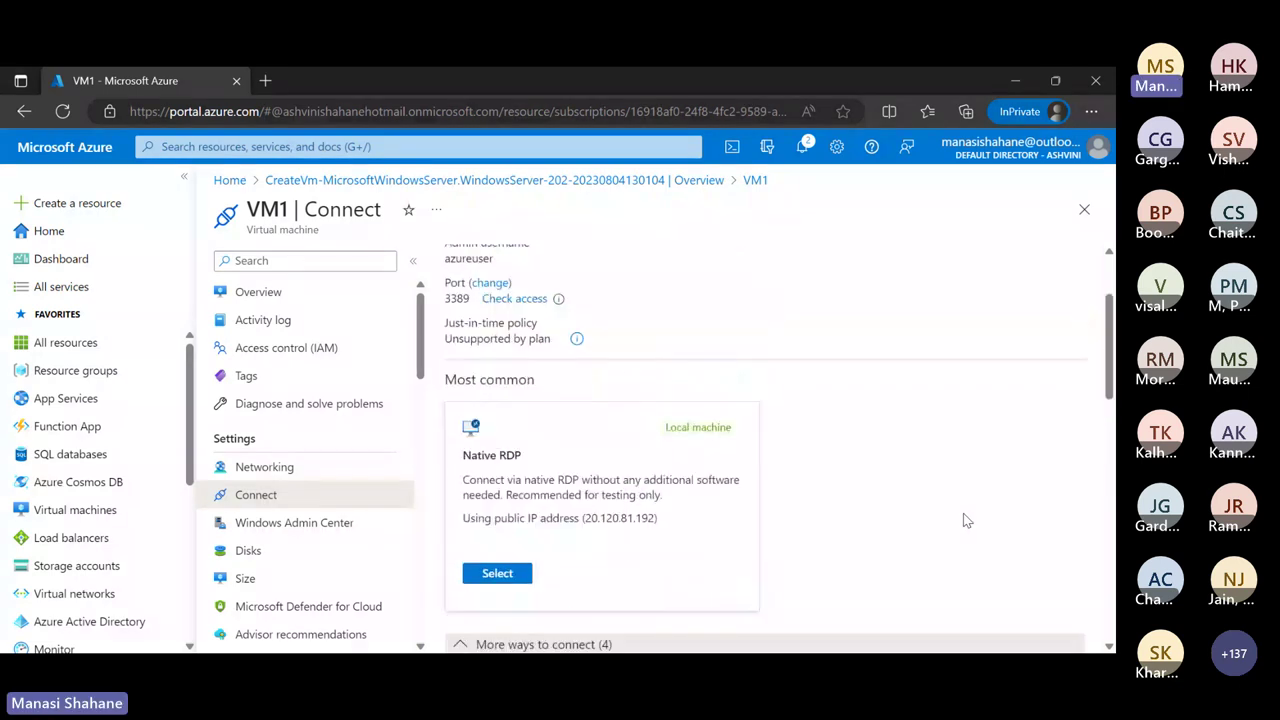
pyautogui.scroll(-4, 966, 520)
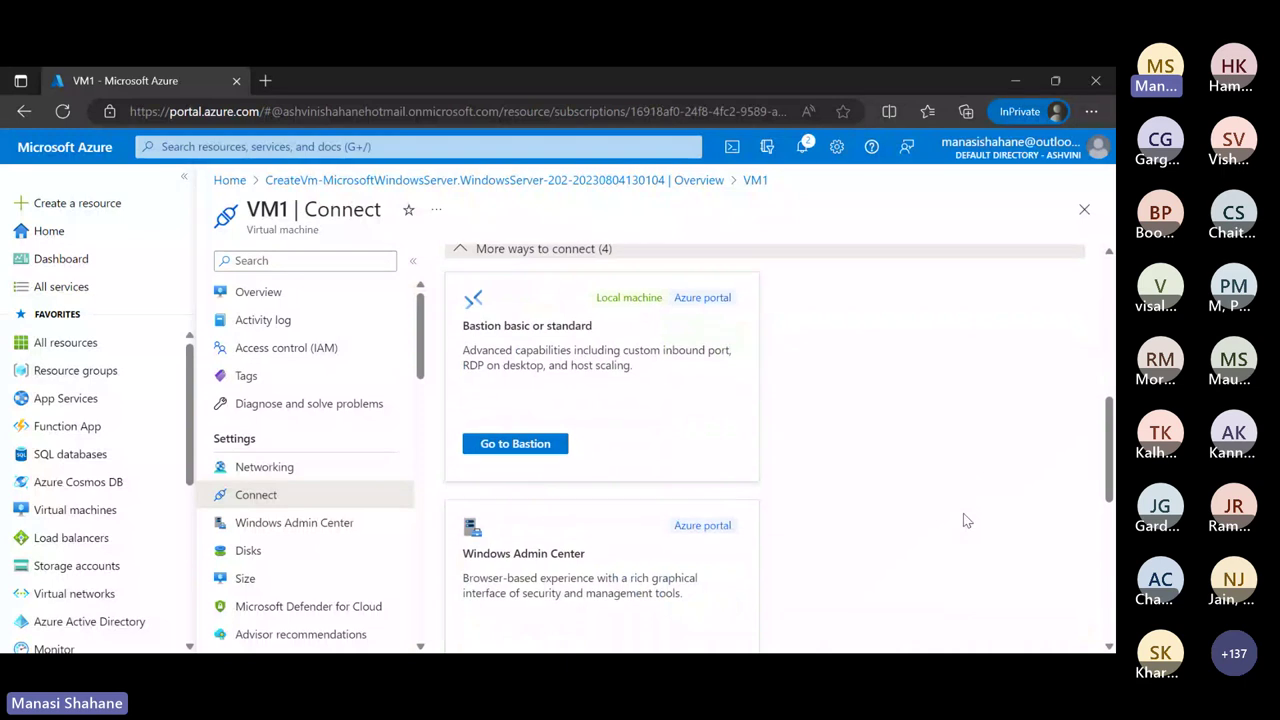
pyautogui.scroll(-2, 966, 520)
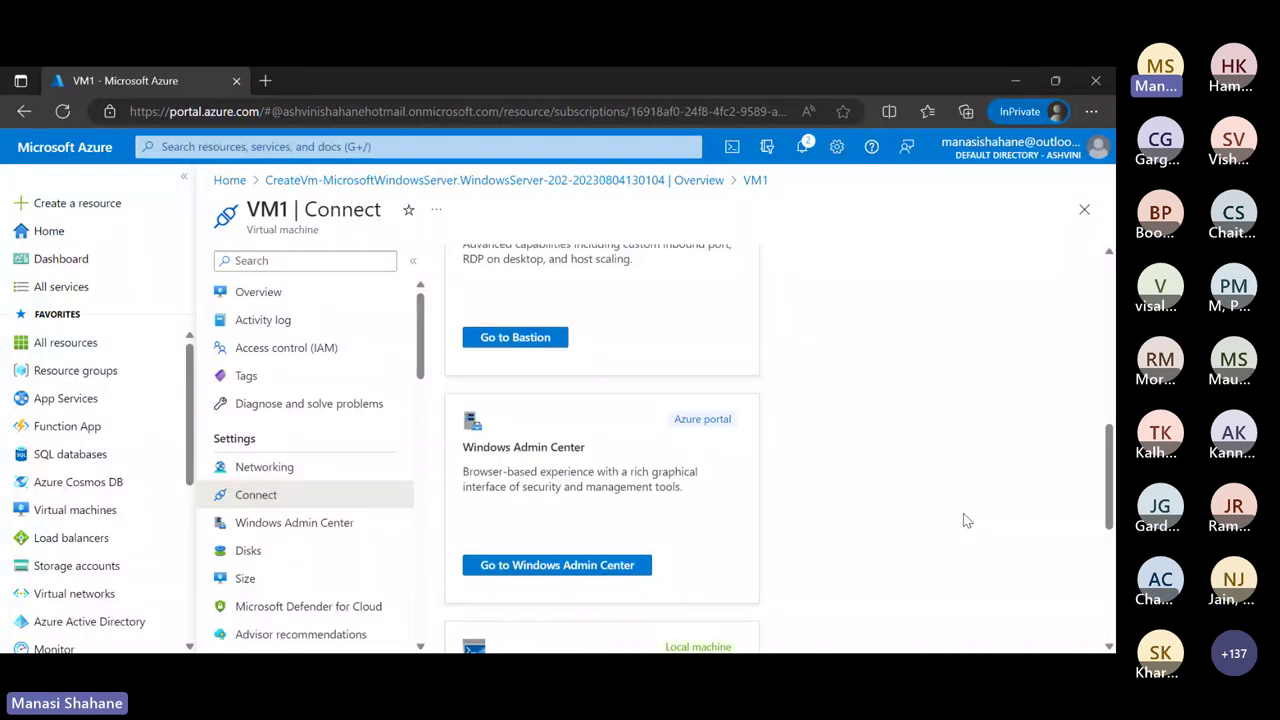
pyautogui.scroll(-1, 966, 520)
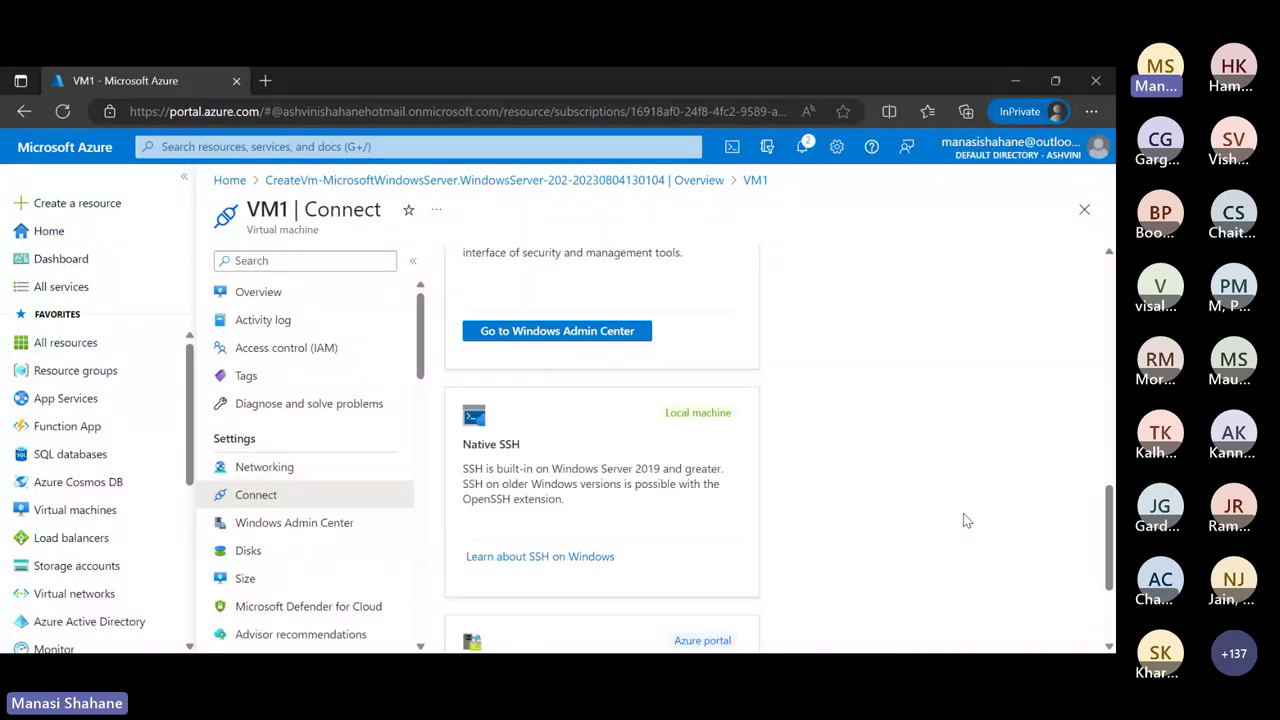
pyautogui.scroll(1, 808, 432)
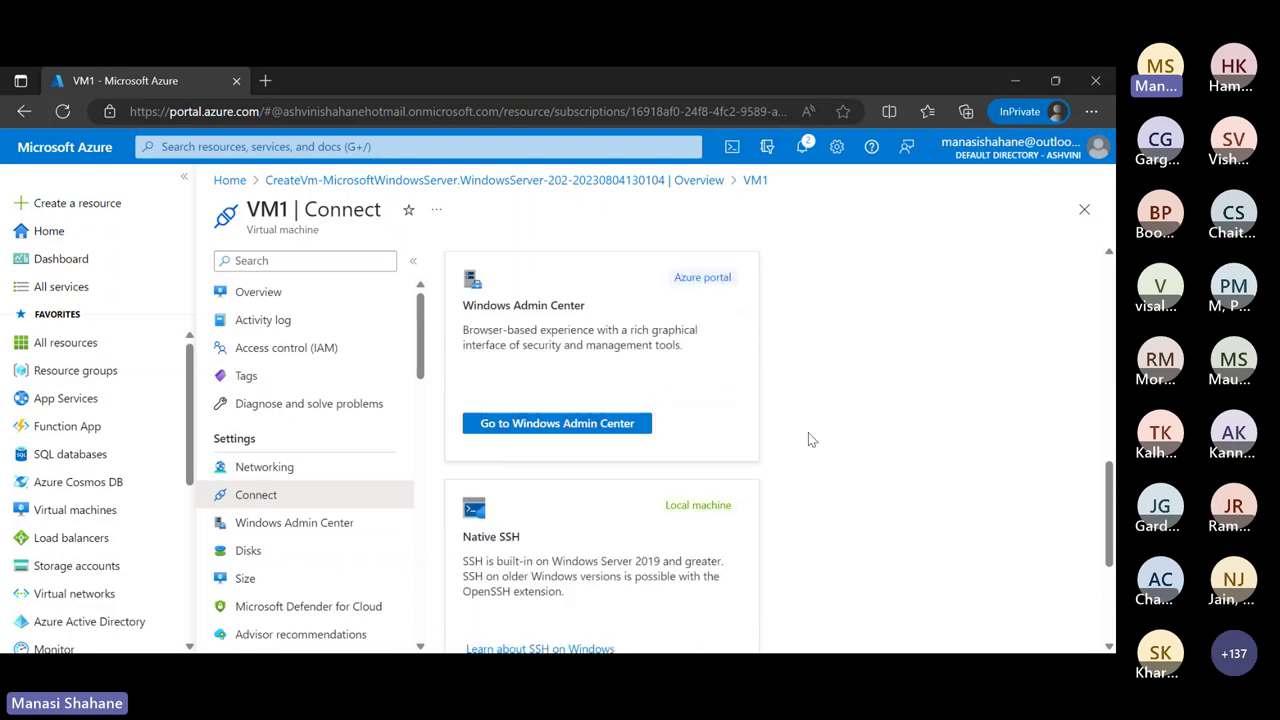
pyautogui.scroll(-2, 700, 503)
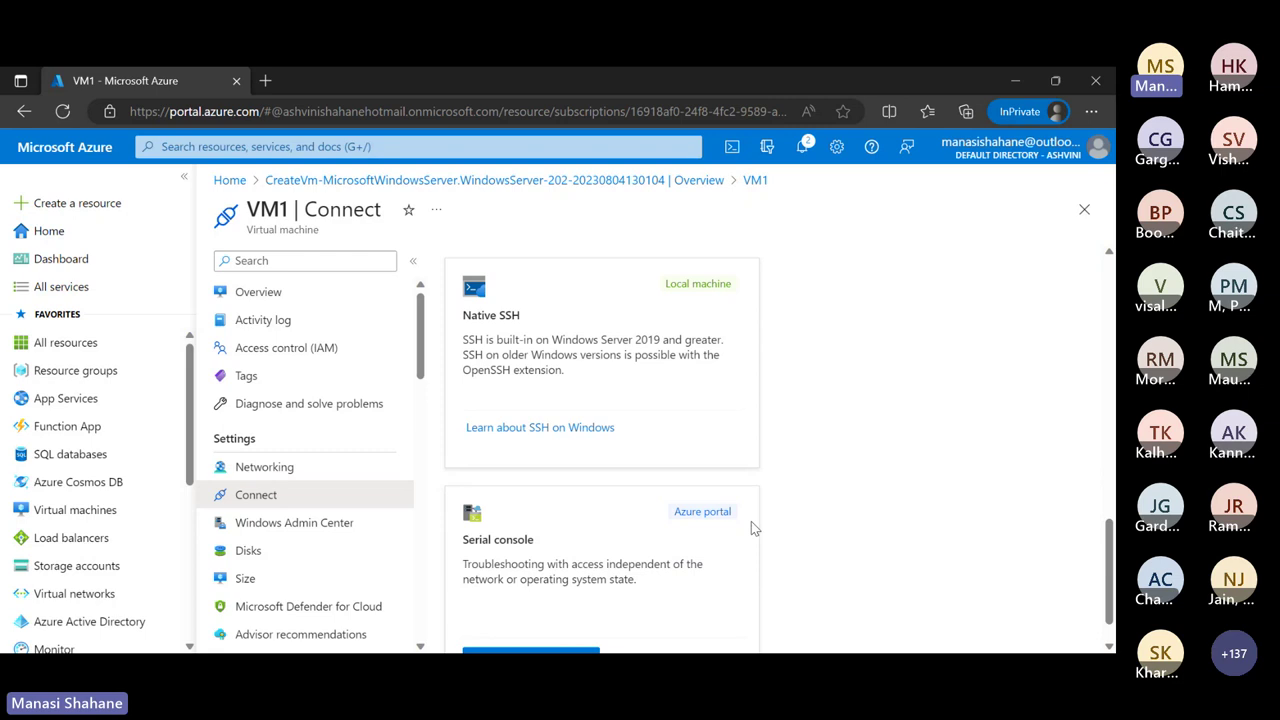
pyautogui.scroll(2, 752, 522)
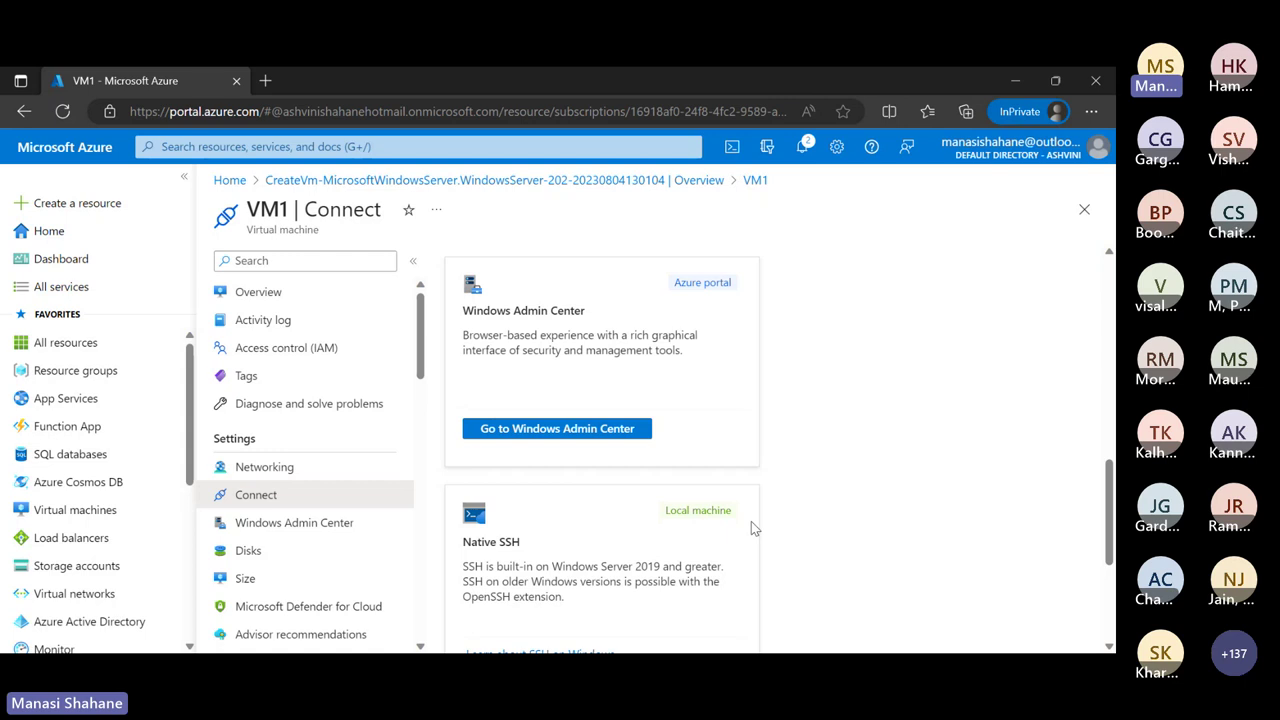
pyautogui.scroll(-3, 751, 521)
pyautogui.scroll(1, 751, 521)
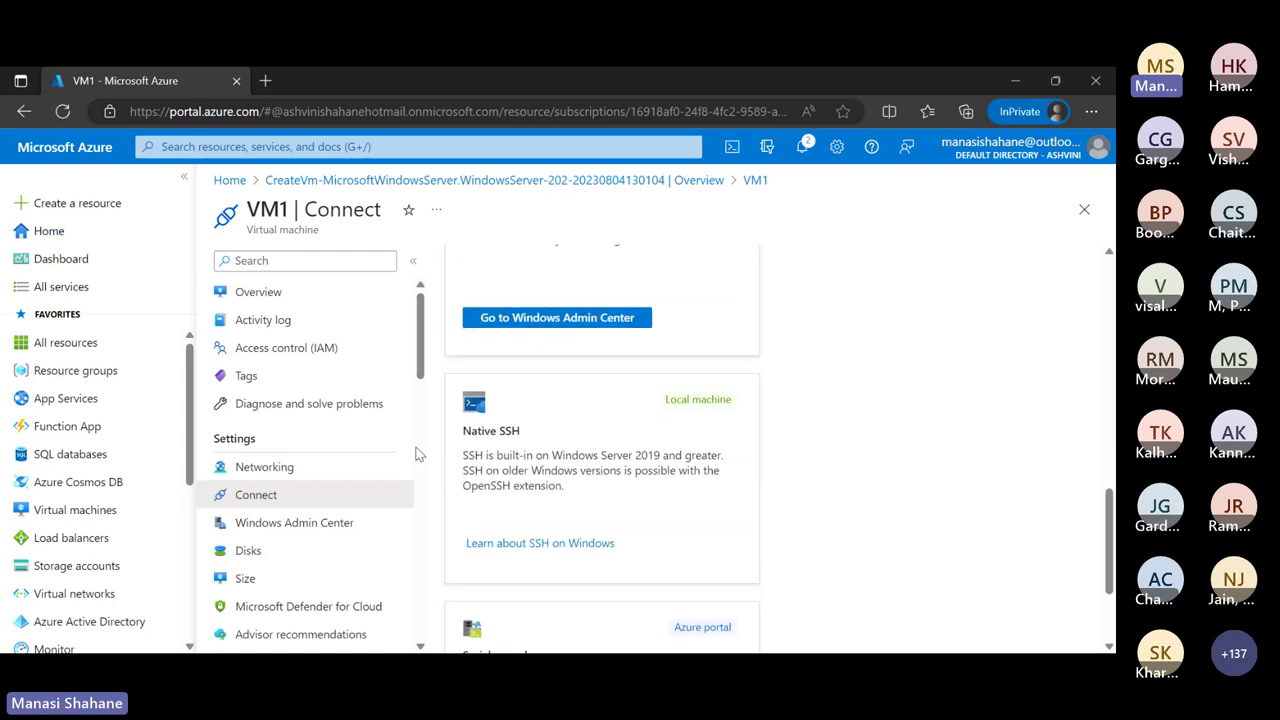
pyautogui.scroll(1, 828, 558)
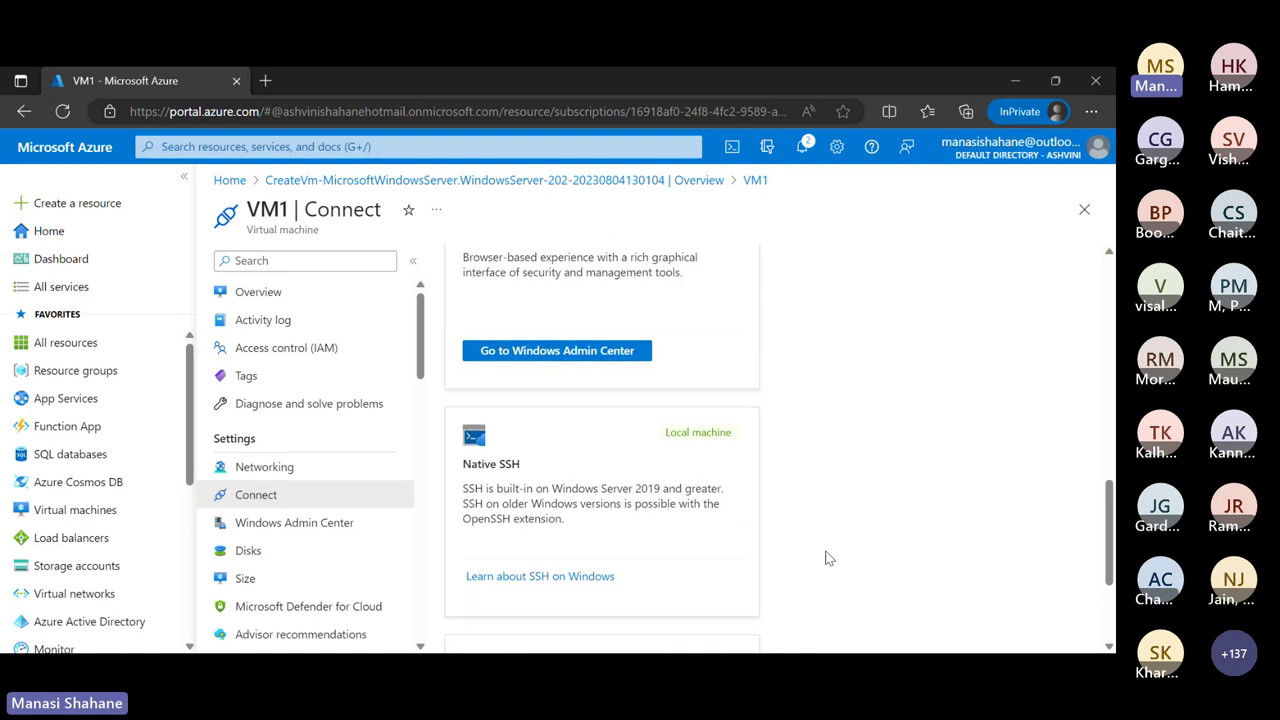
pyautogui.scroll(1, 828, 558)
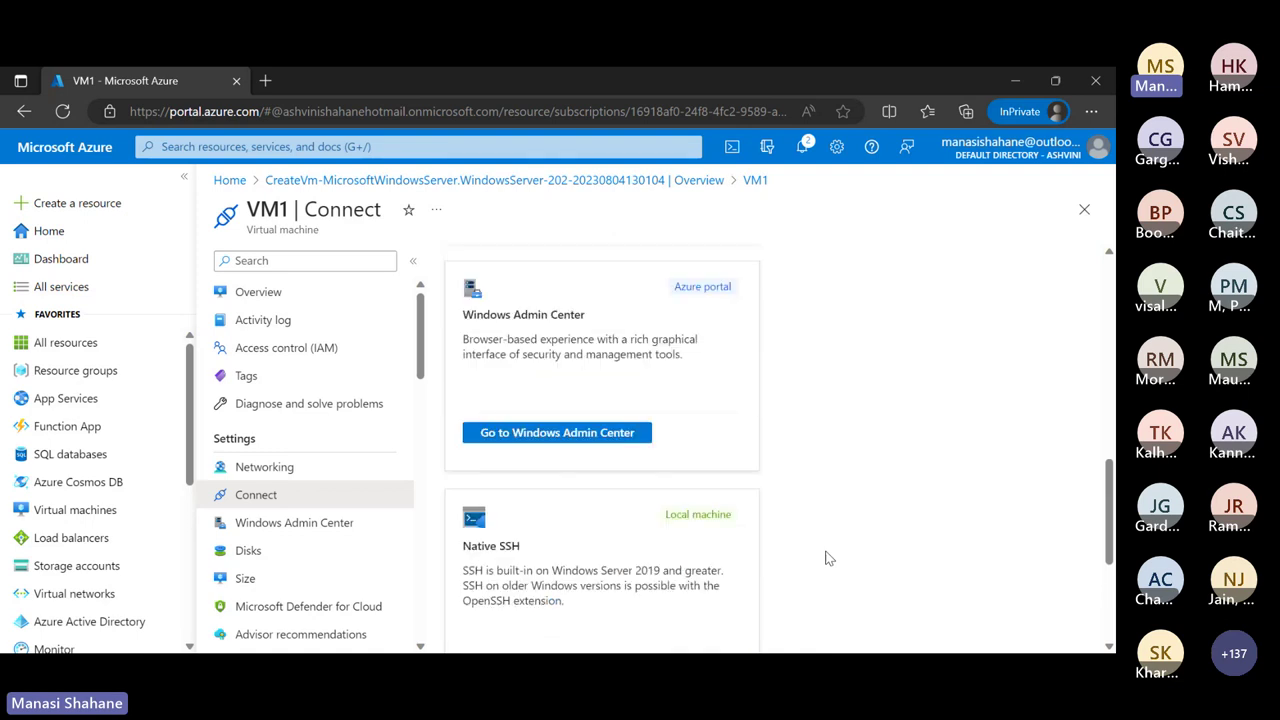
pyautogui.scroll(4, 828, 558)
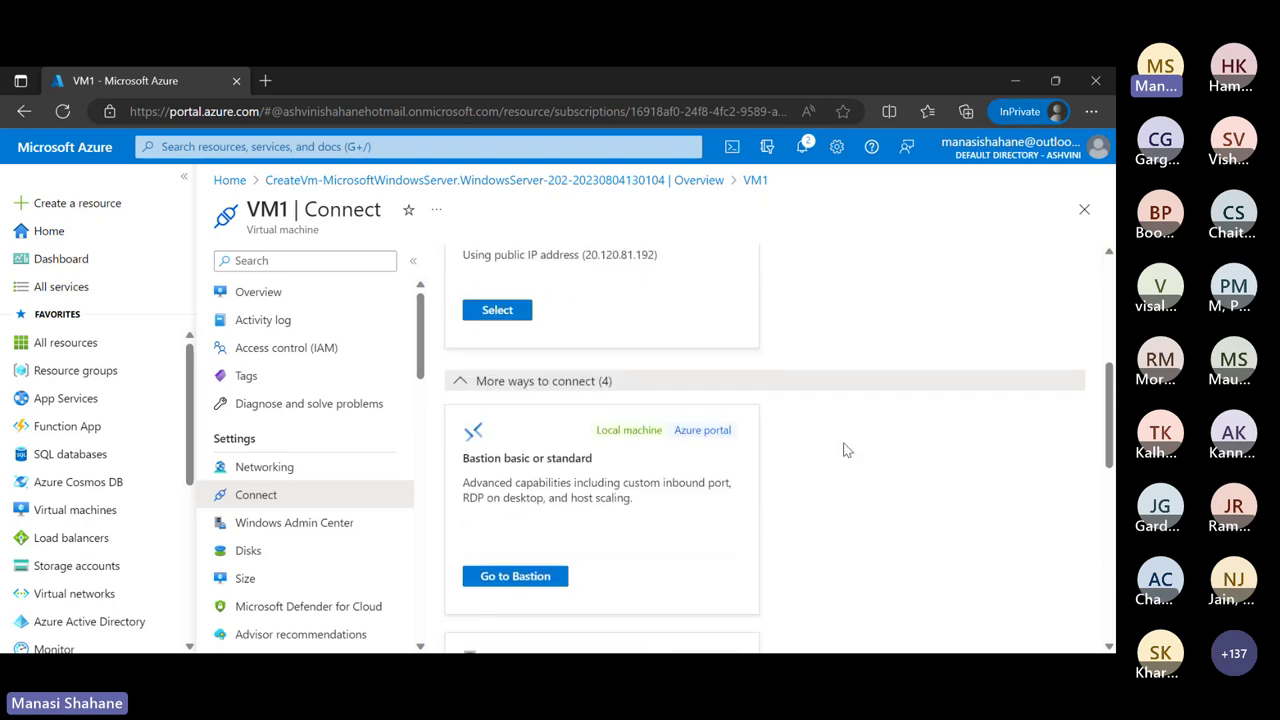
pyautogui.scroll(1, 846, 449)
pyautogui.scroll(1, 845, 450)
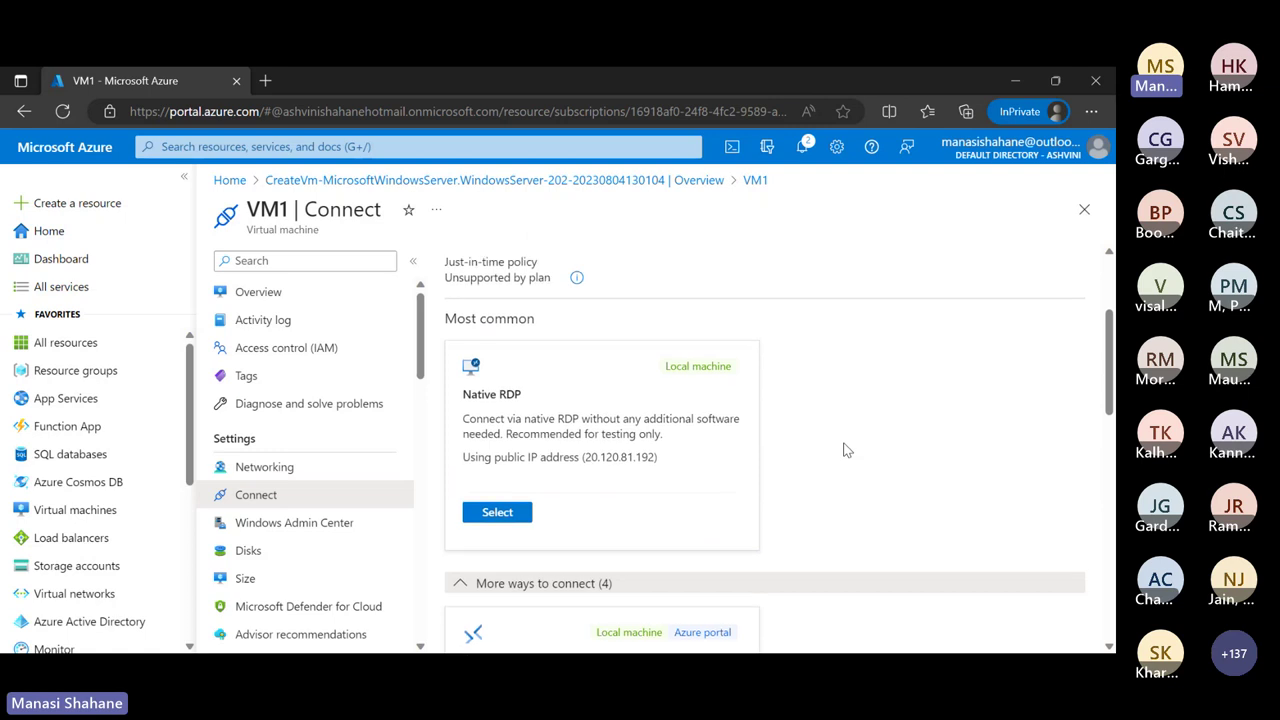
pyautogui.scroll(-1, 844, 450)
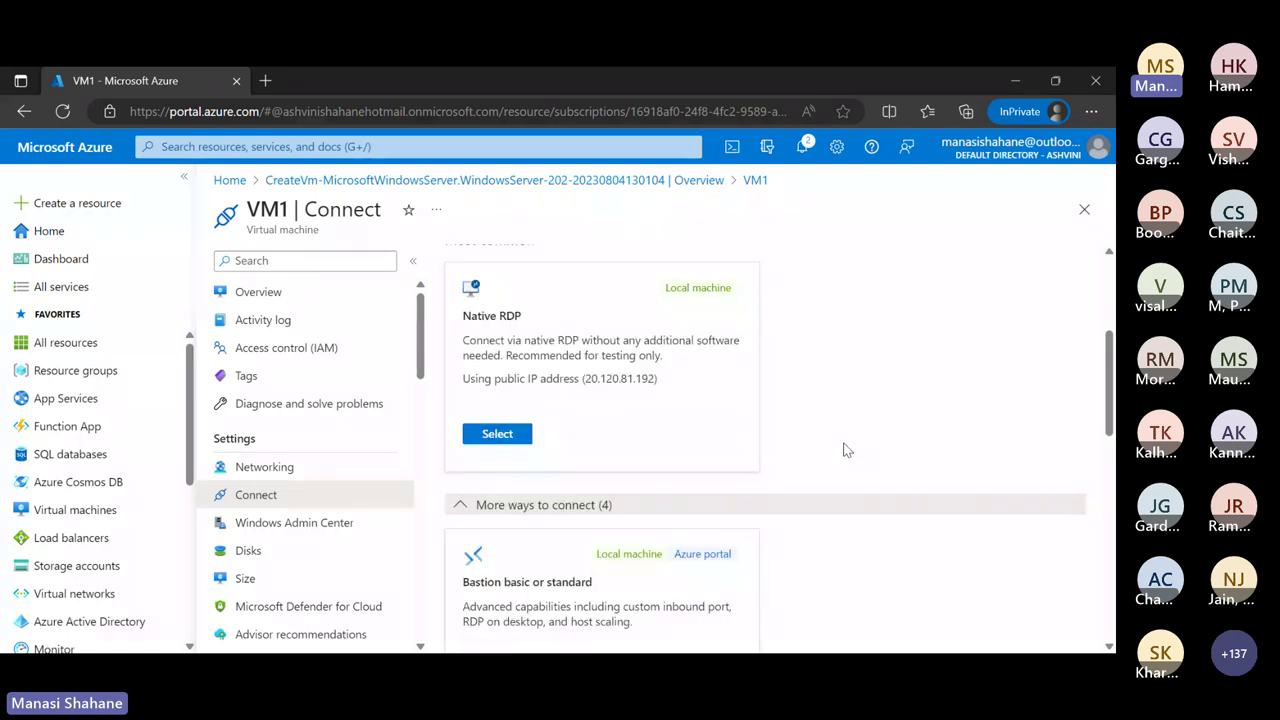
pyautogui.scroll(1, 846, 449)
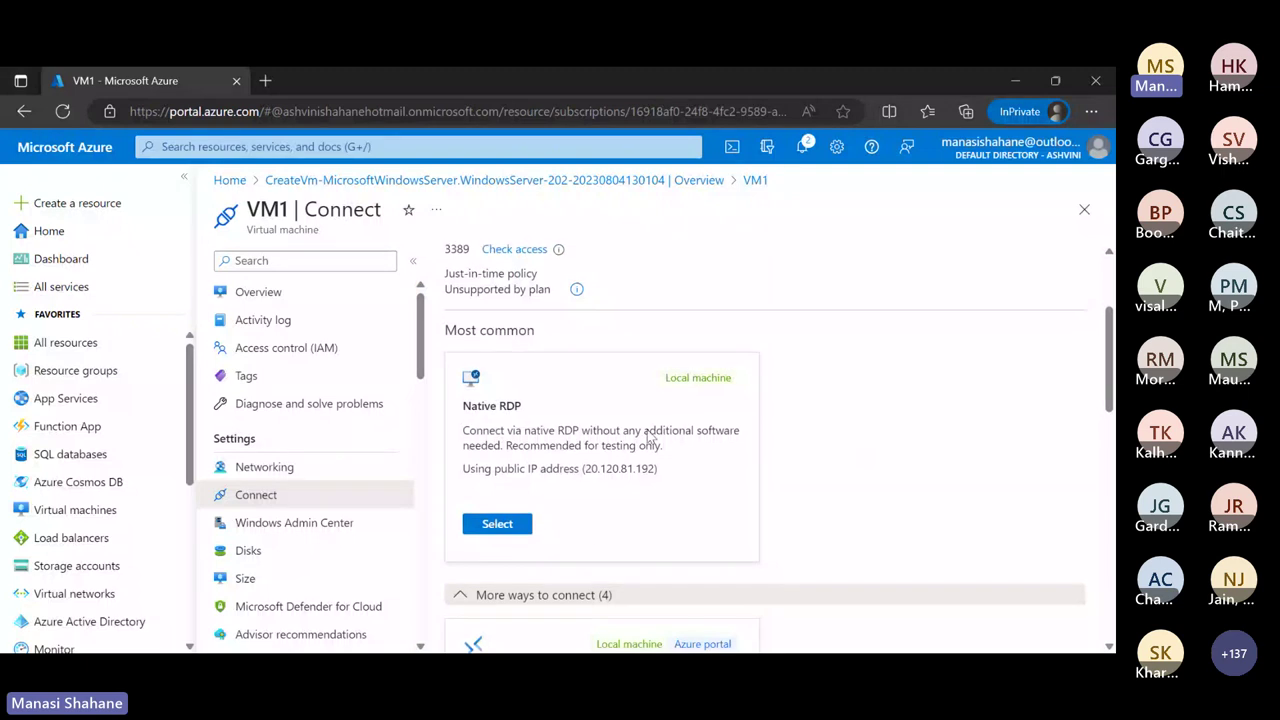
# Select Native RDP as the connection method for VM1, then download its RDP file and keep it
pyautogui.click(491, 530)
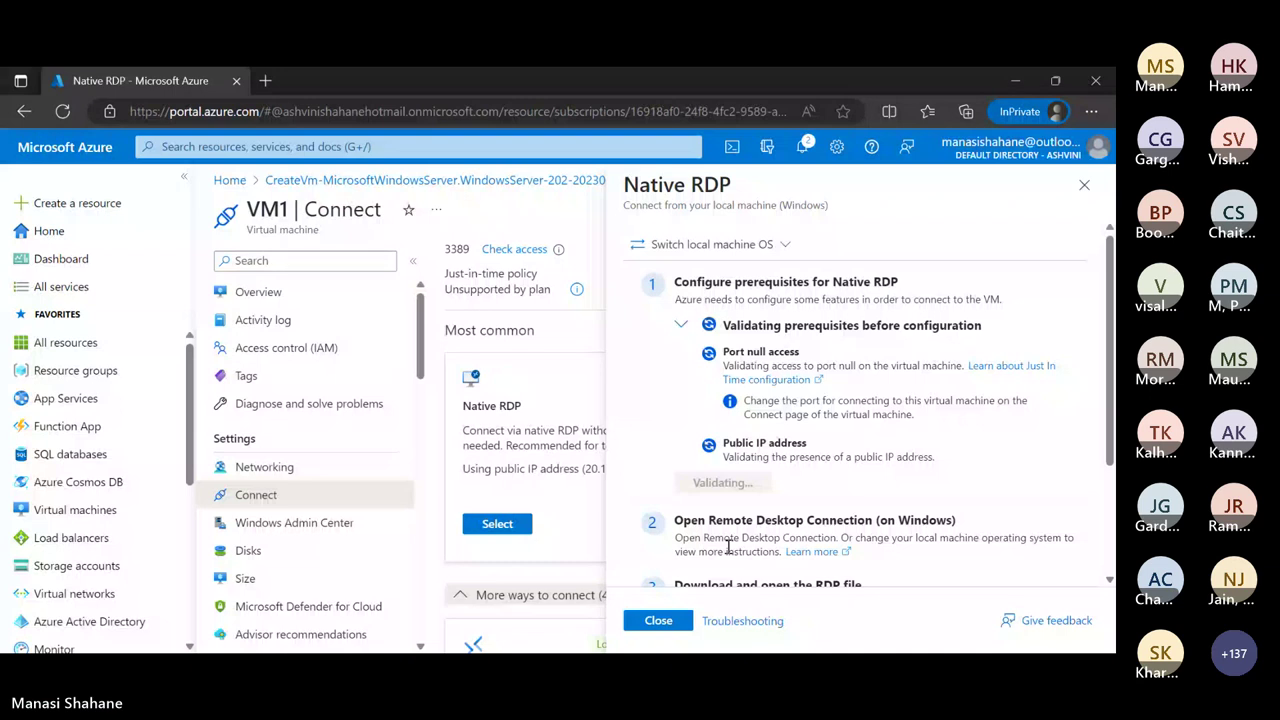
pyautogui.scroll(-3, 860, 440)
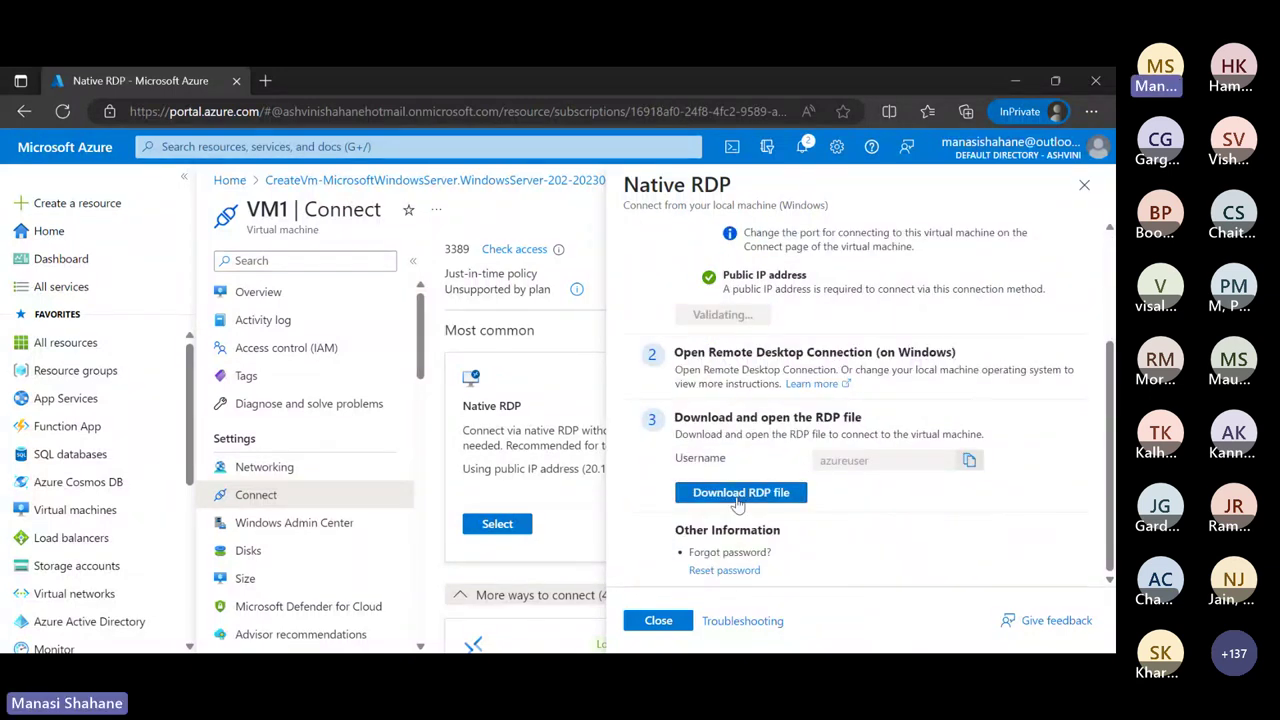
pyautogui.click(737, 495)
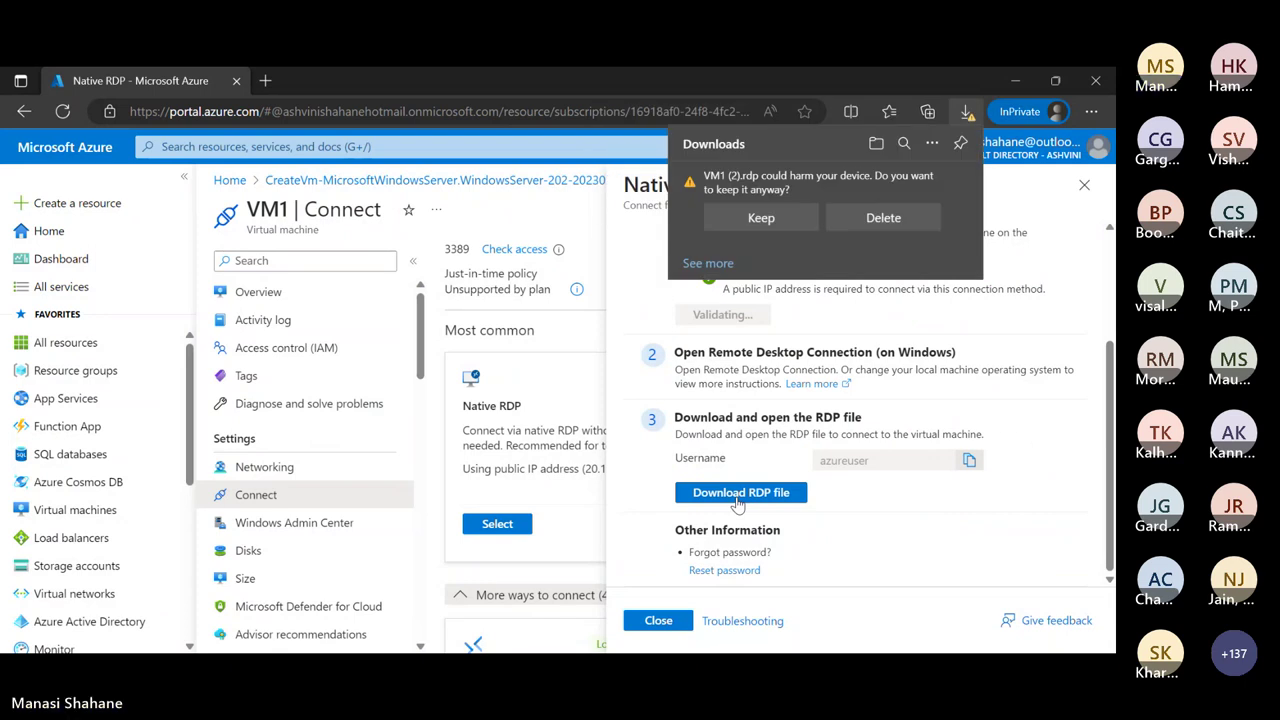
pyautogui.click(761, 217)
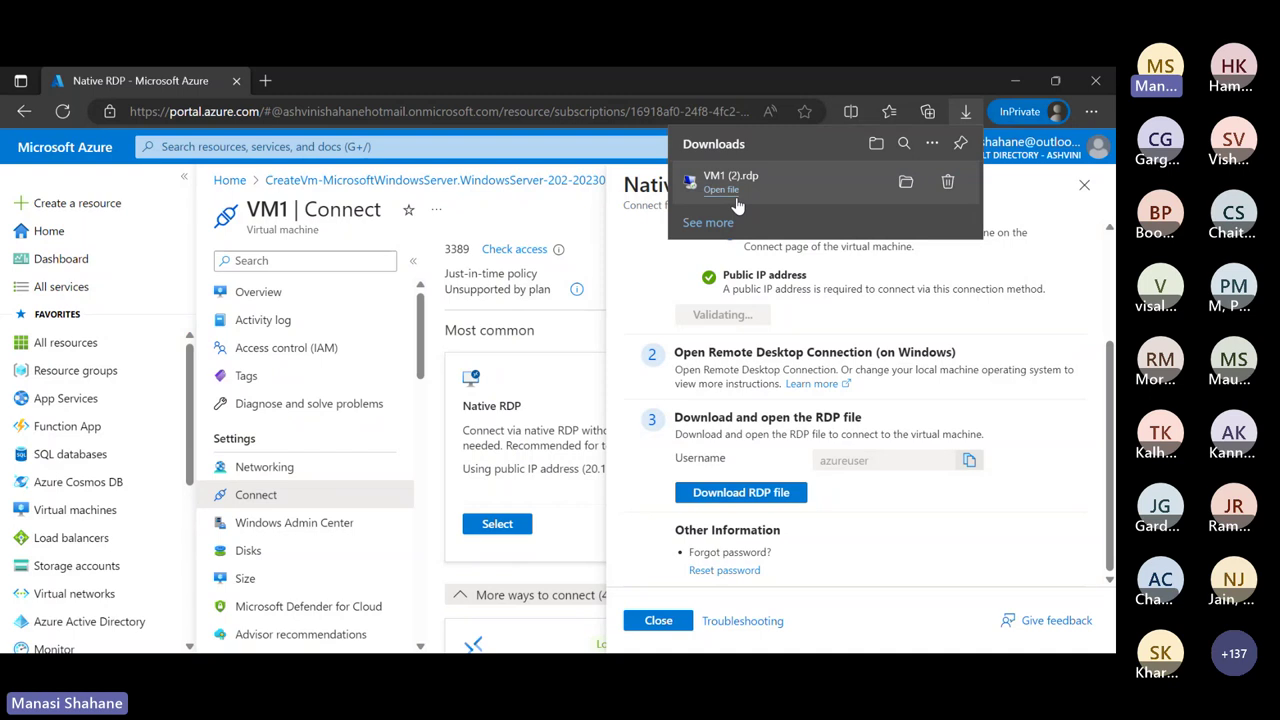
# Open the downloaded VM1 (2).rdp file from the Downloads folder, start the remote desktop connection and minimize the folder window
pyautogui.click(737, 200)
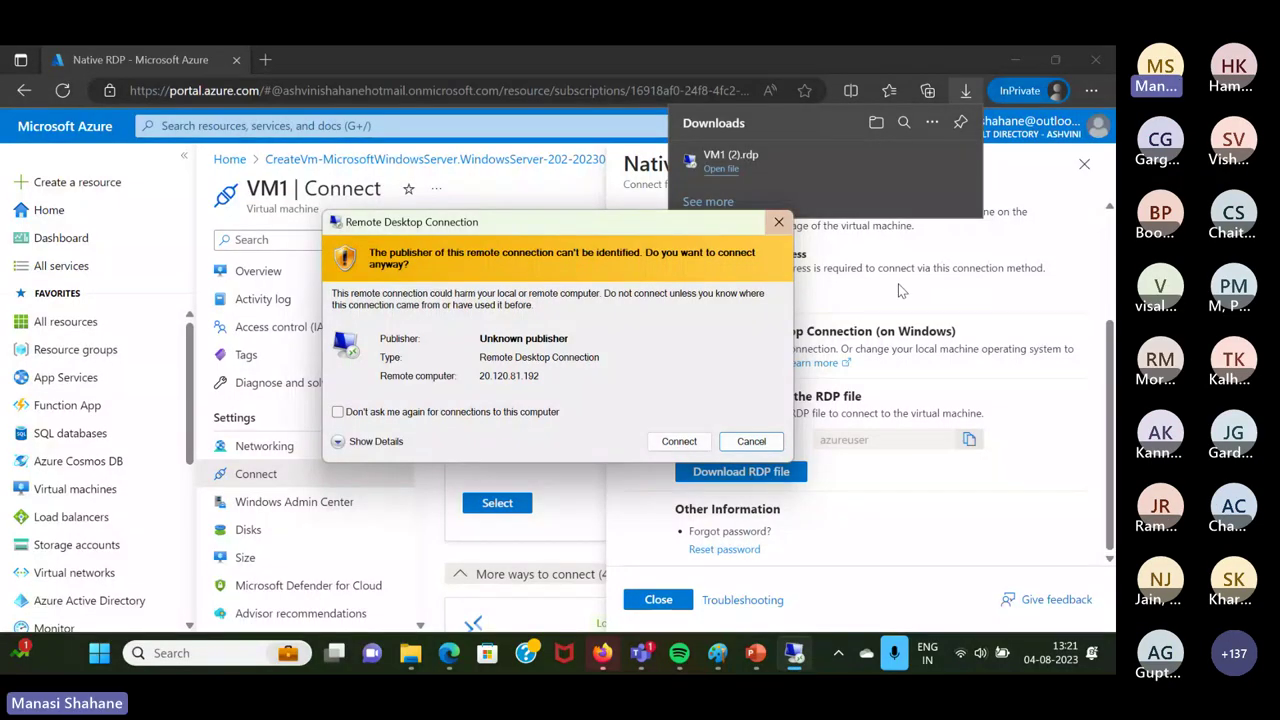
pyautogui.click(720, 63)
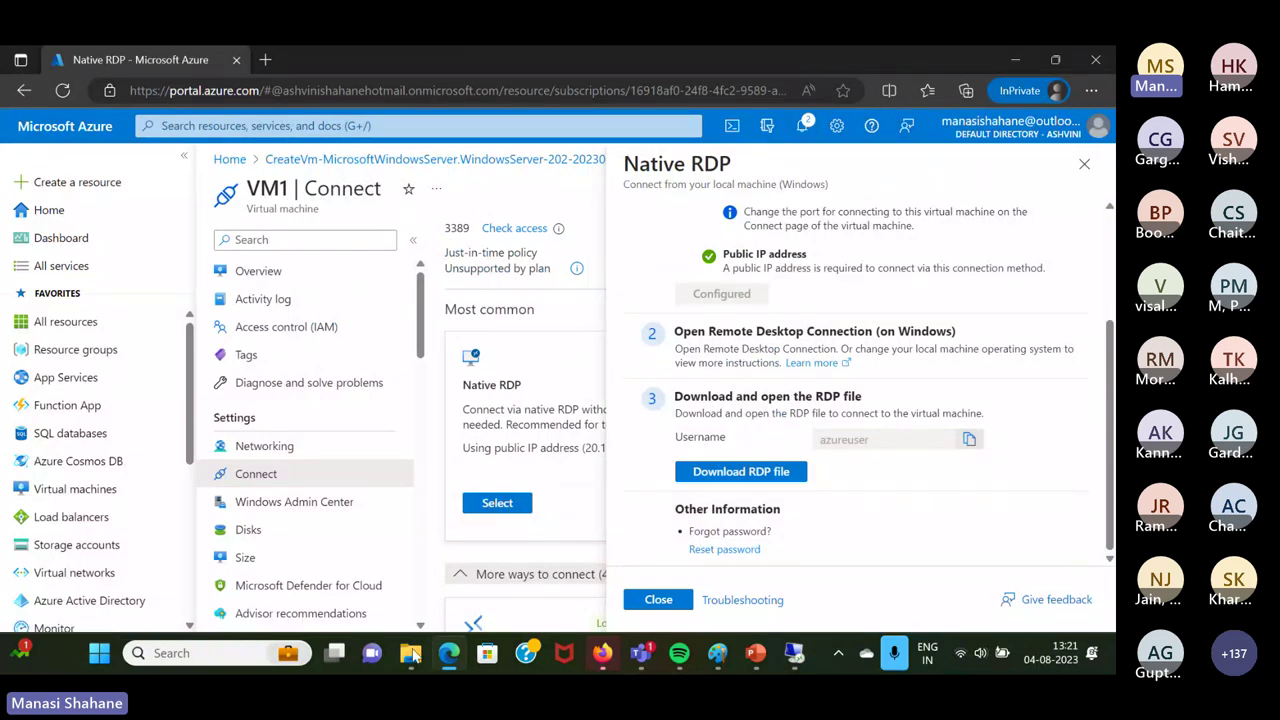
pyautogui.moveTo(410, 653)
pyautogui.moveTo(386, 532)
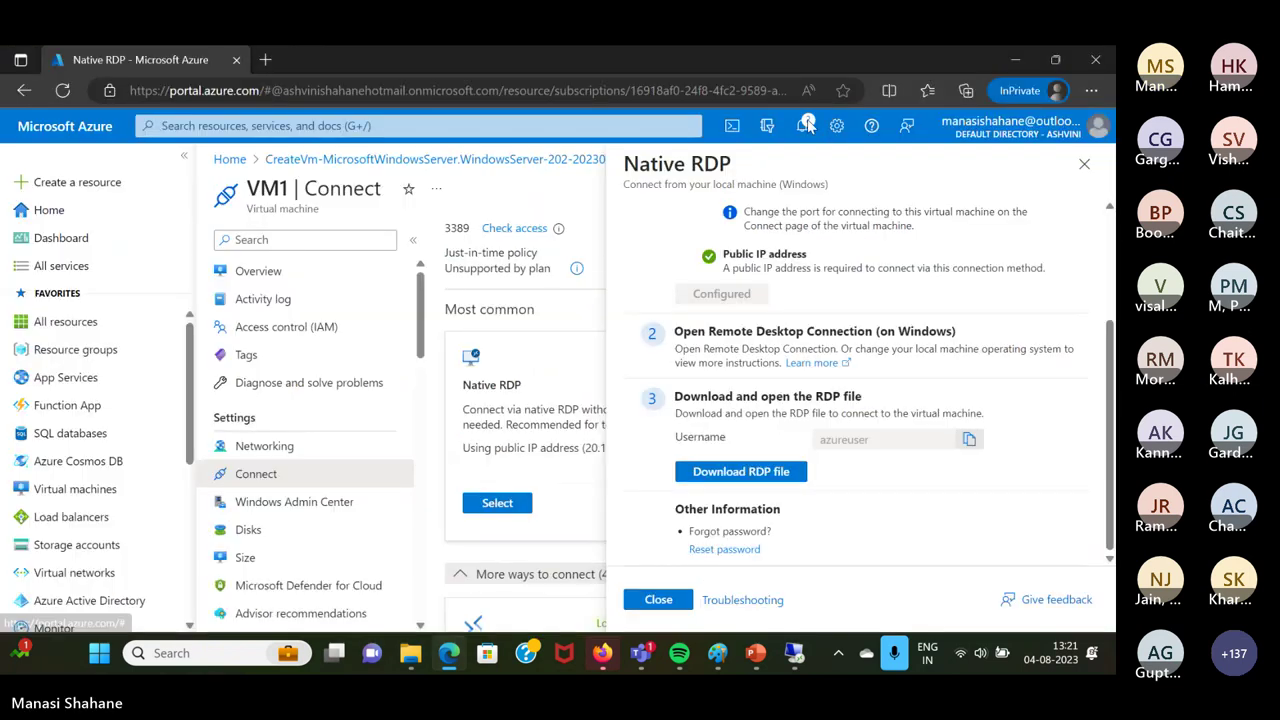
pyautogui.click(430, 530)
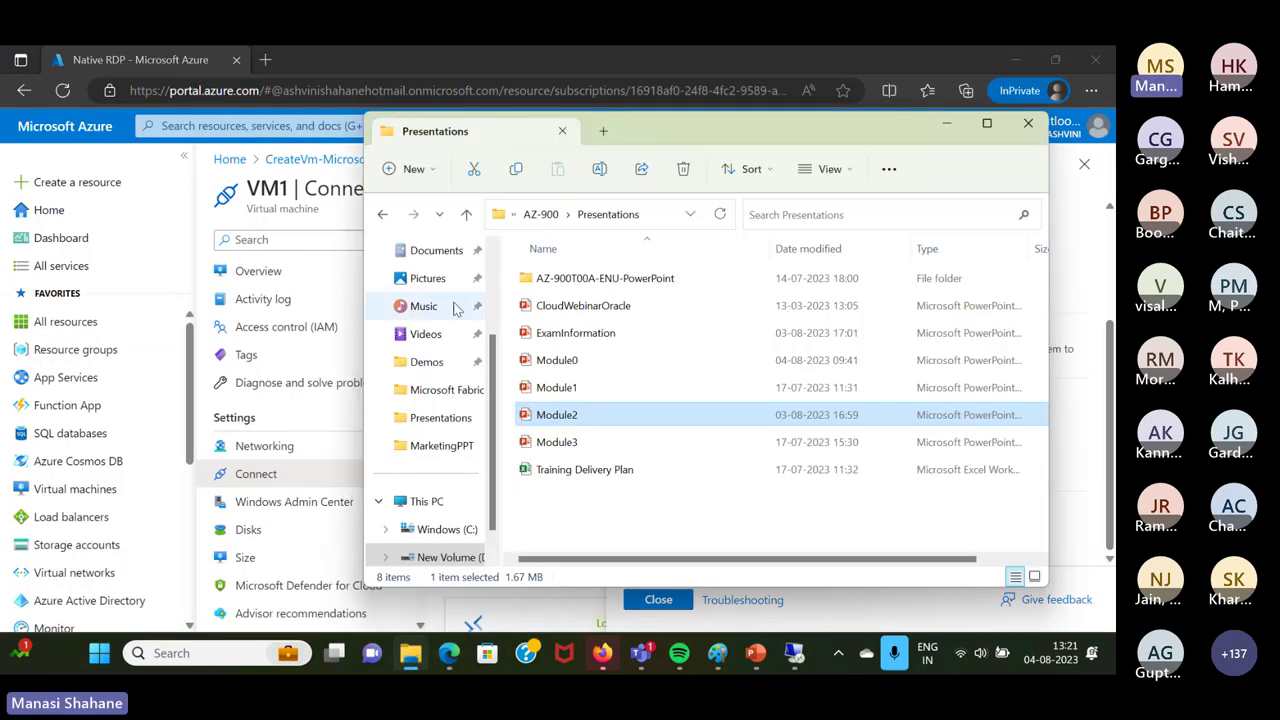
pyautogui.scroll(3, 445, 305)
pyautogui.click(434, 364)
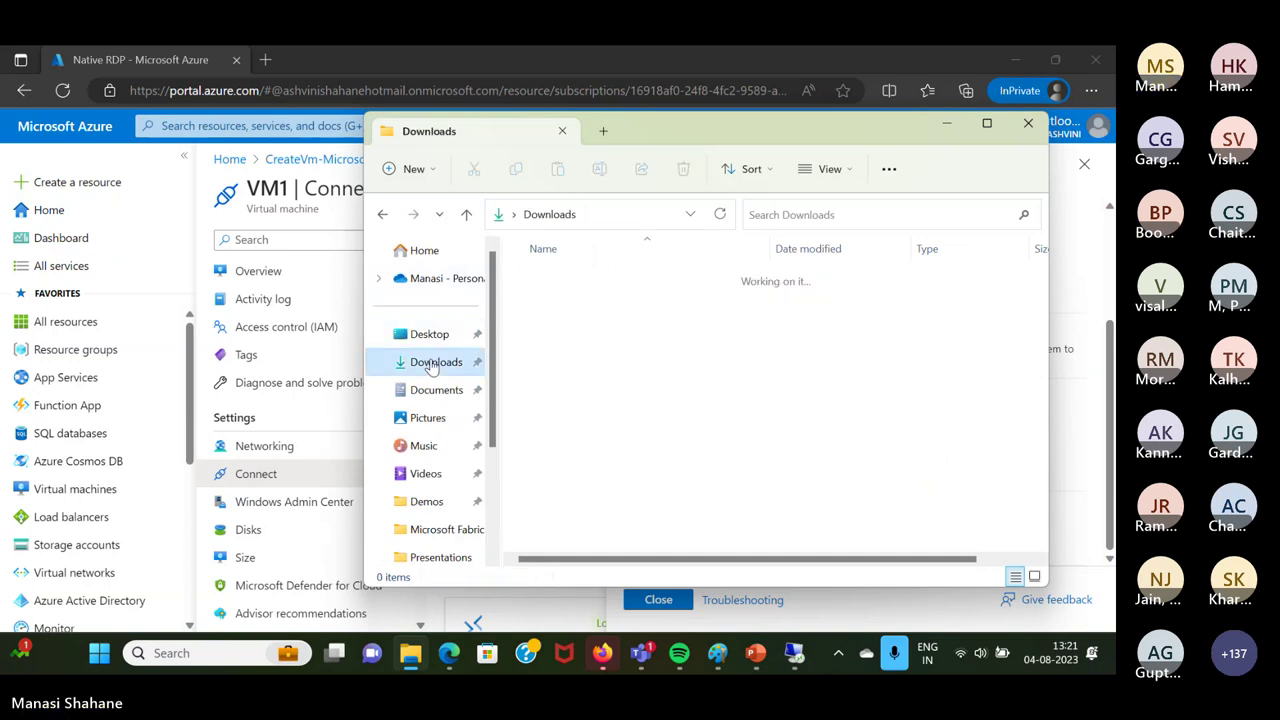
pyautogui.doubleClick(557, 301)
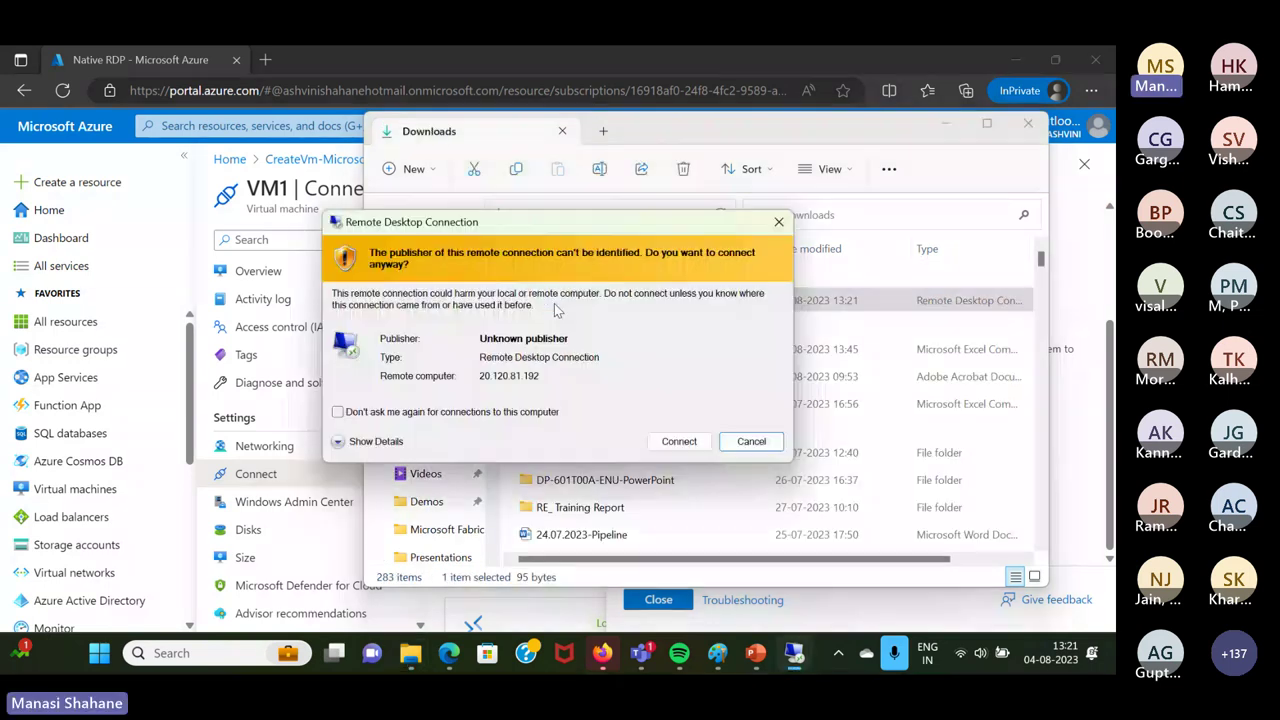
pyautogui.click(679, 441)
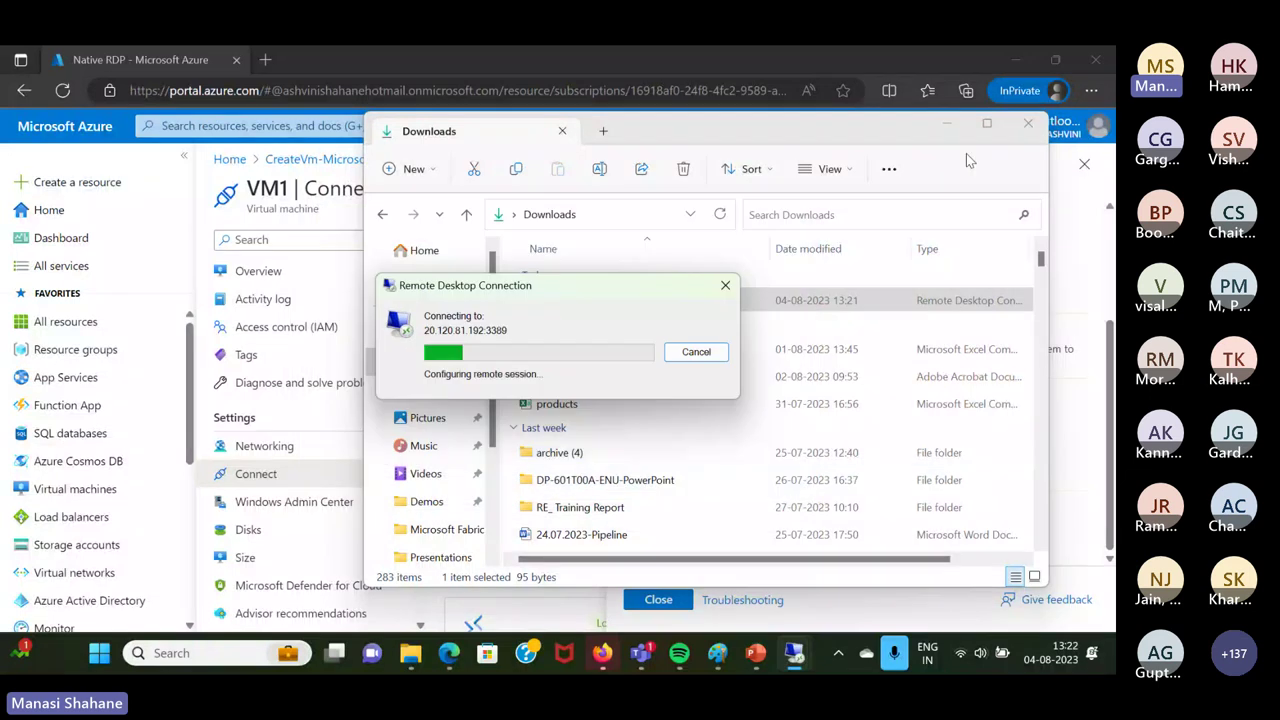
pyautogui.click(957, 127)
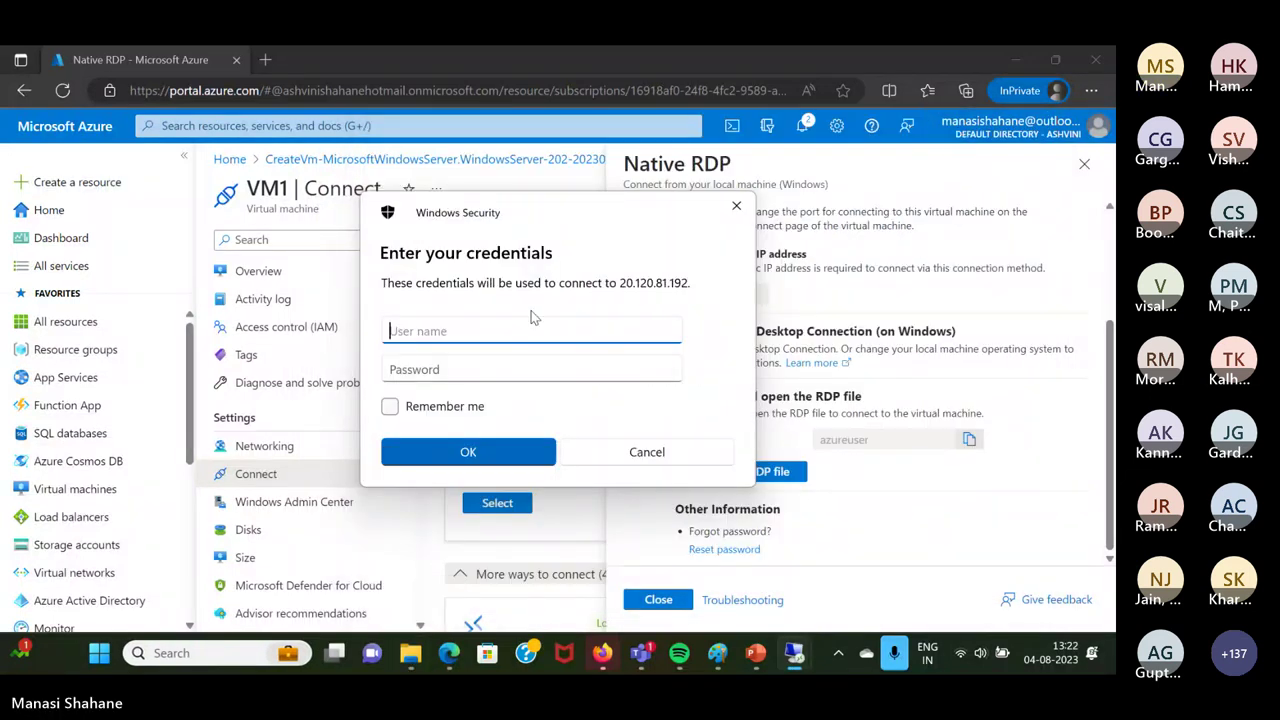
# Submit the remote desktop credentials with the user name azureuser and the account password
pyautogui.write('azure')
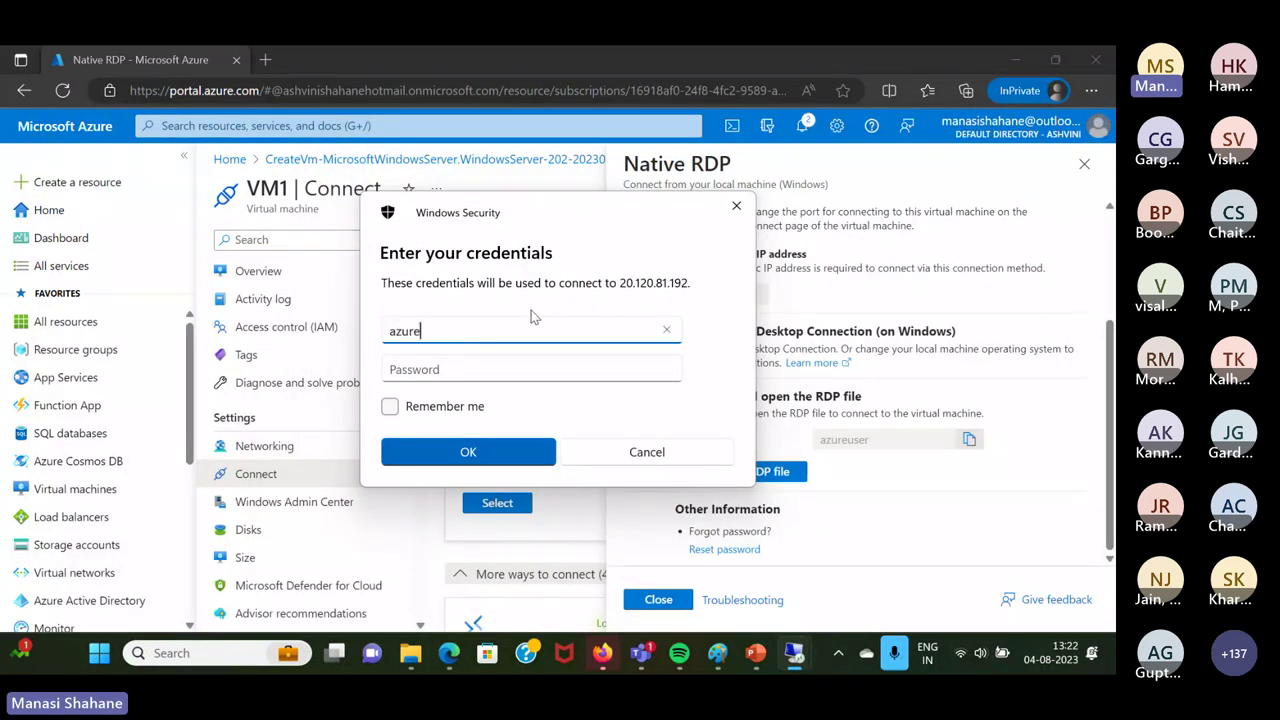
pyautogui.write('user')
pyautogui.click(480, 369)
pyautogui.write('•••••')
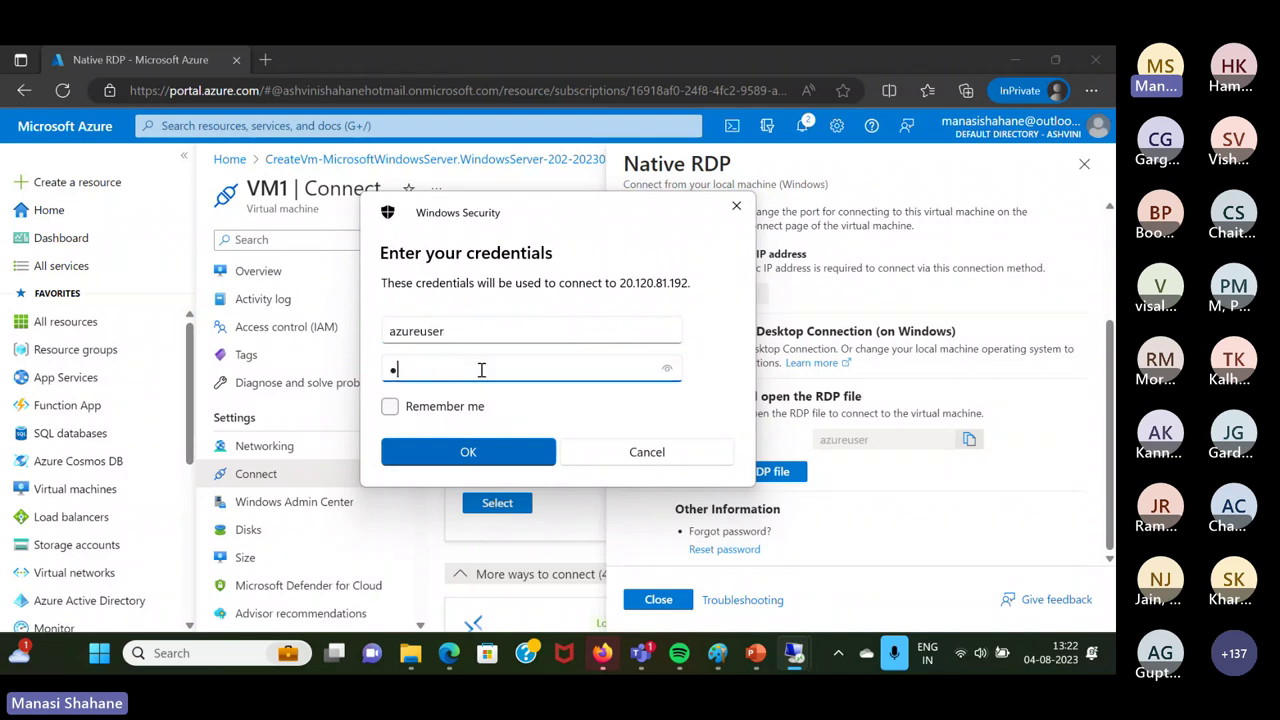
pyautogui.write('••')
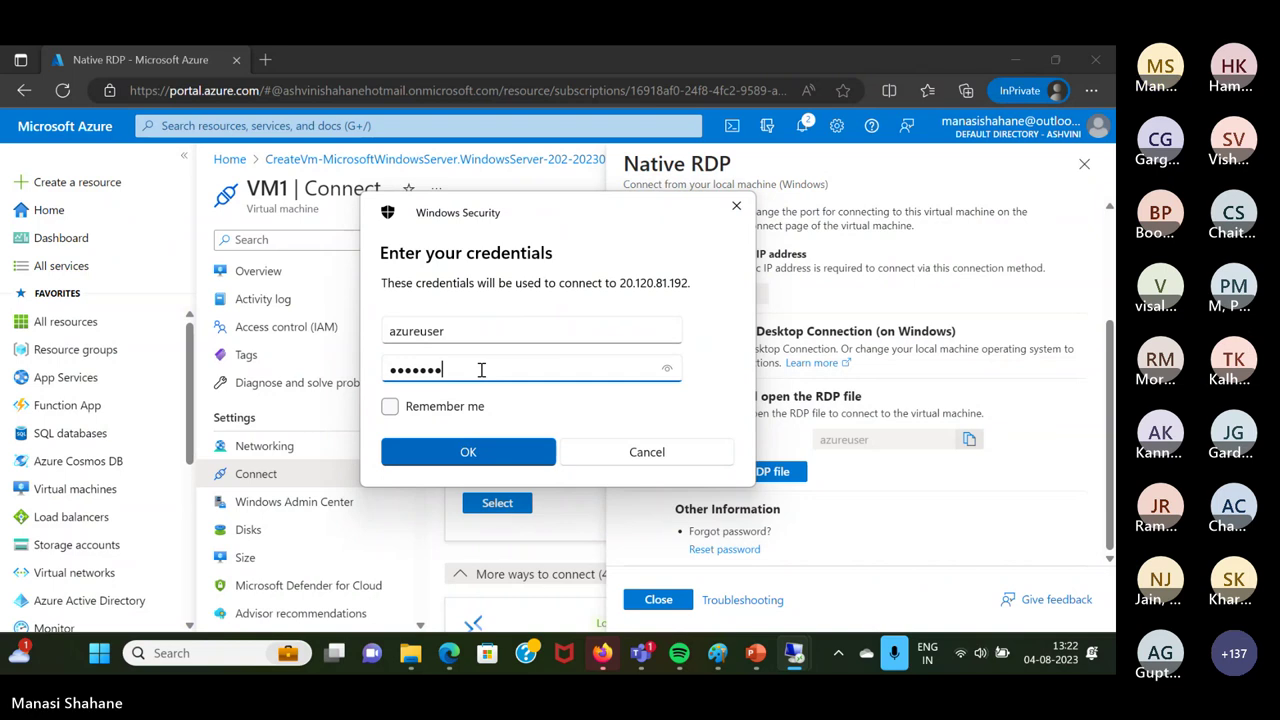
pyautogui.write('•••••••••')
pyautogui.click(505, 453)
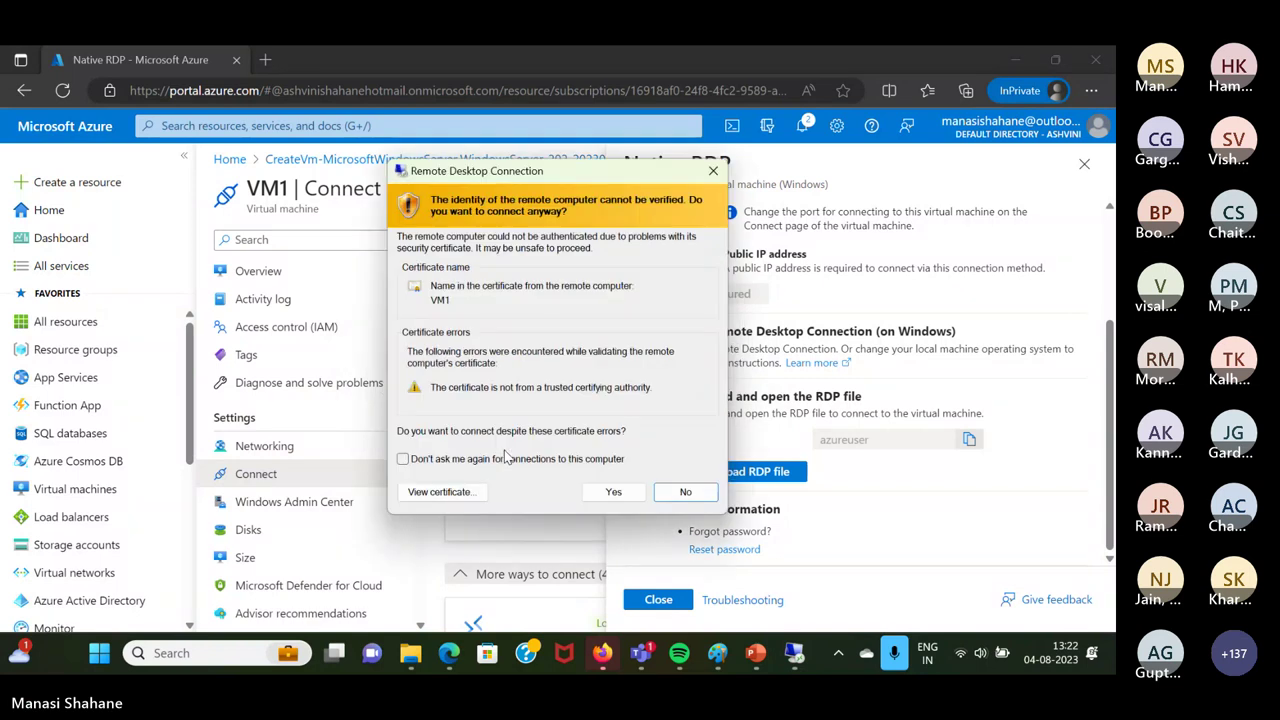
# Connect to VM1 despite the certificate errors and decline making the server discoverable on the network
pyautogui.click(613, 491)
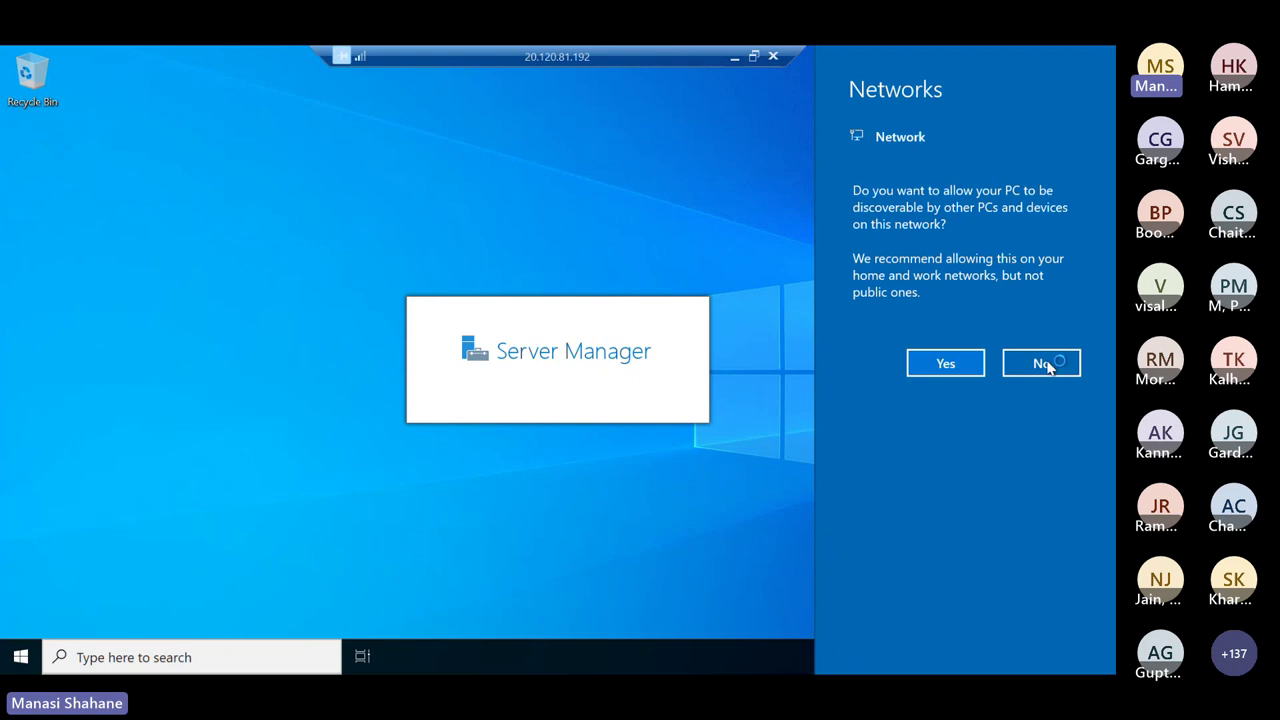
pyautogui.click(1047, 365)
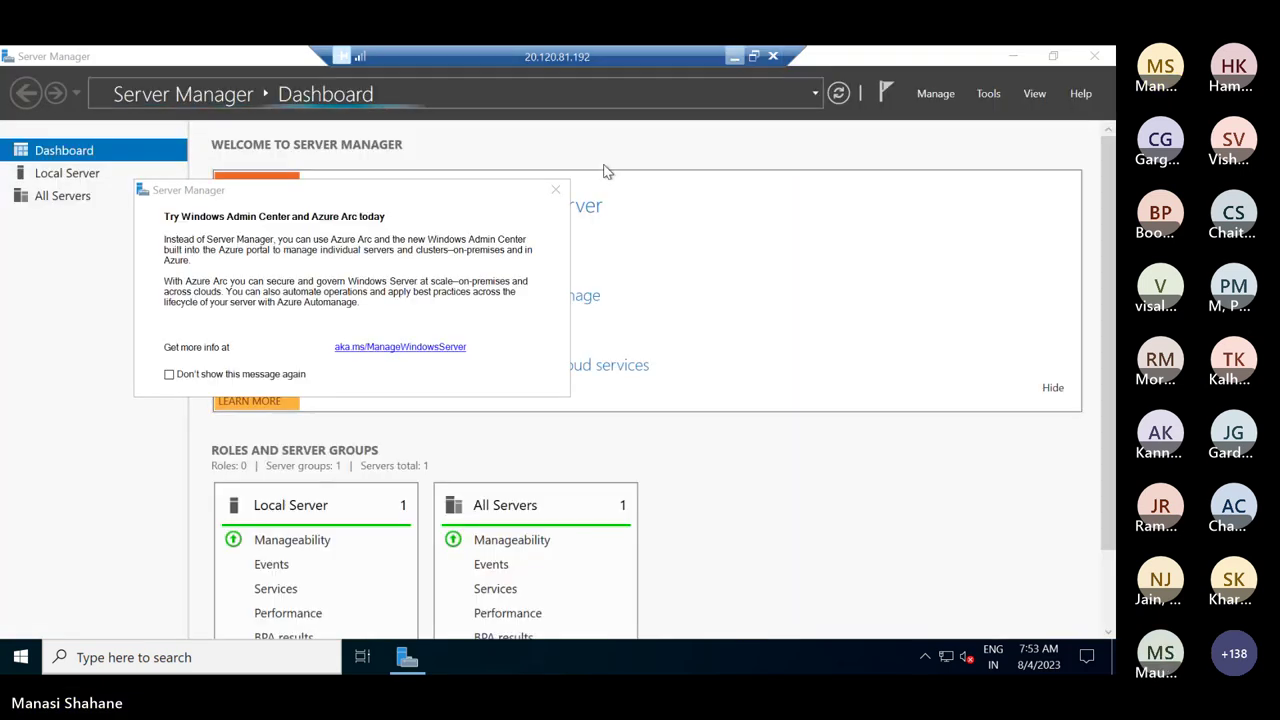
# Close Server Manager along with its Windows Admin Center message, then disconnect the remote desktop session from VM1
pyautogui.click(556, 192)
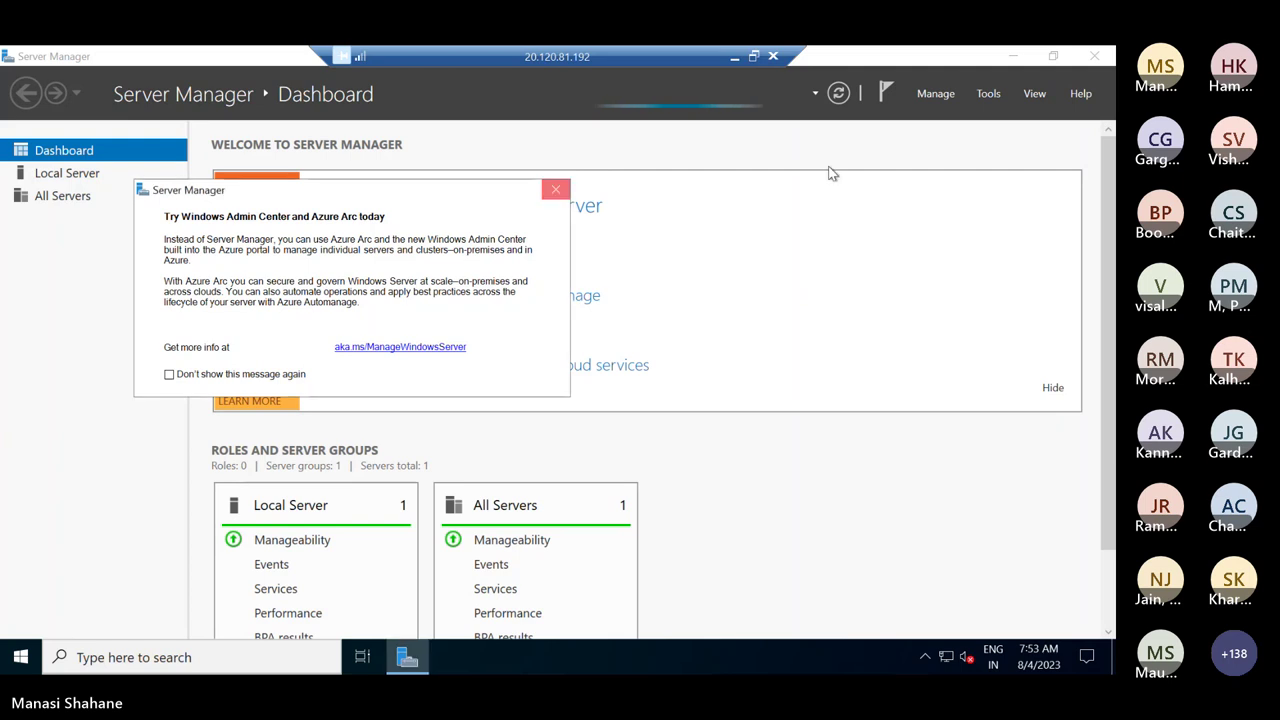
pyautogui.click(1098, 60)
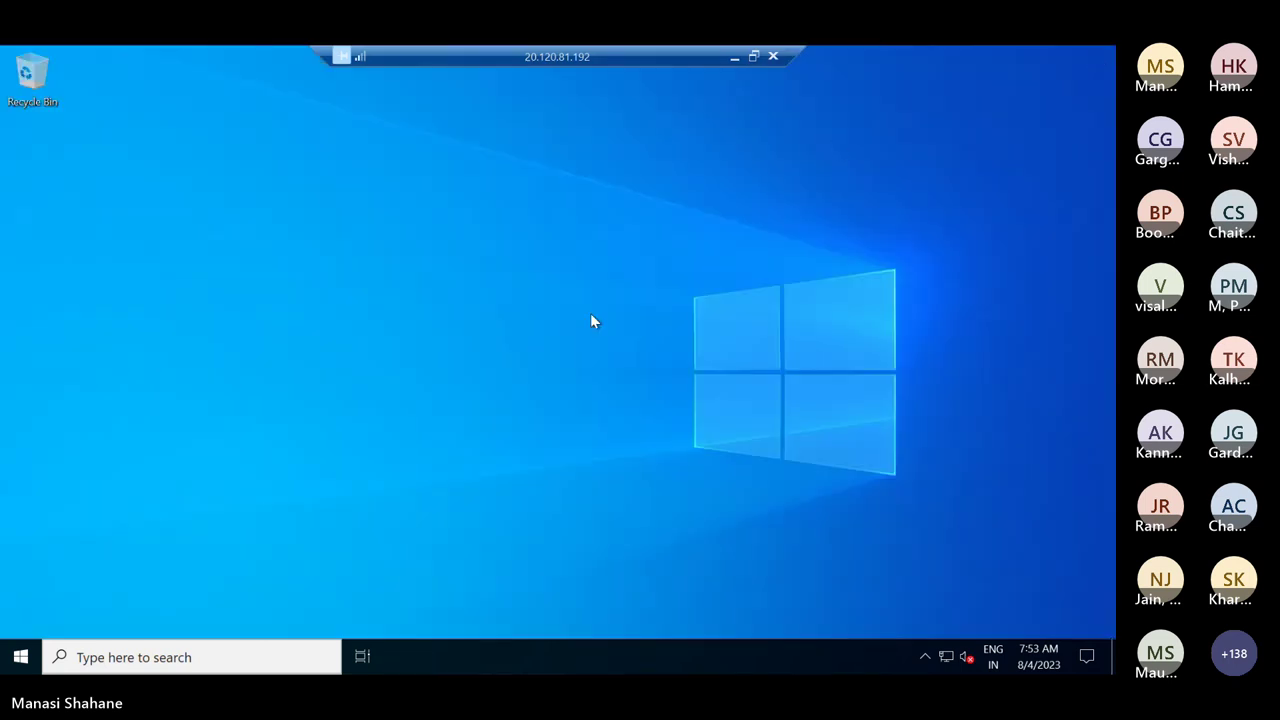
pyautogui.click(773, 56)
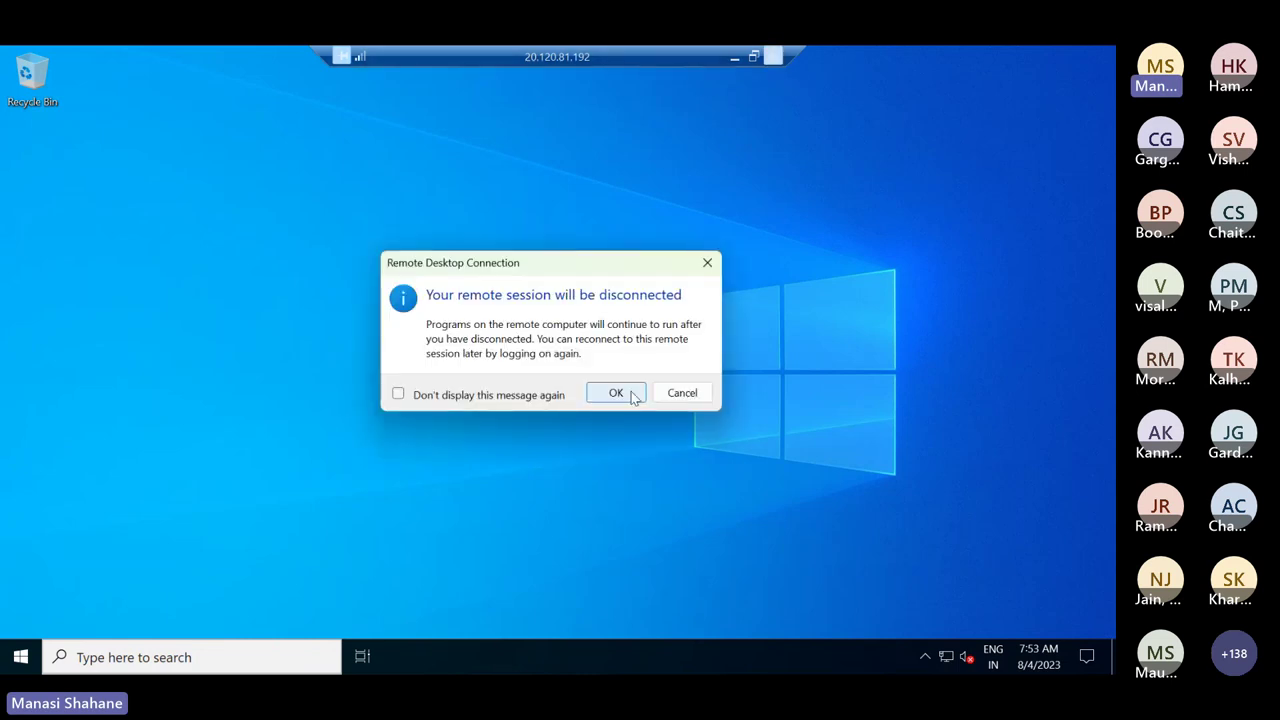
pyautogui.click(632, 394)
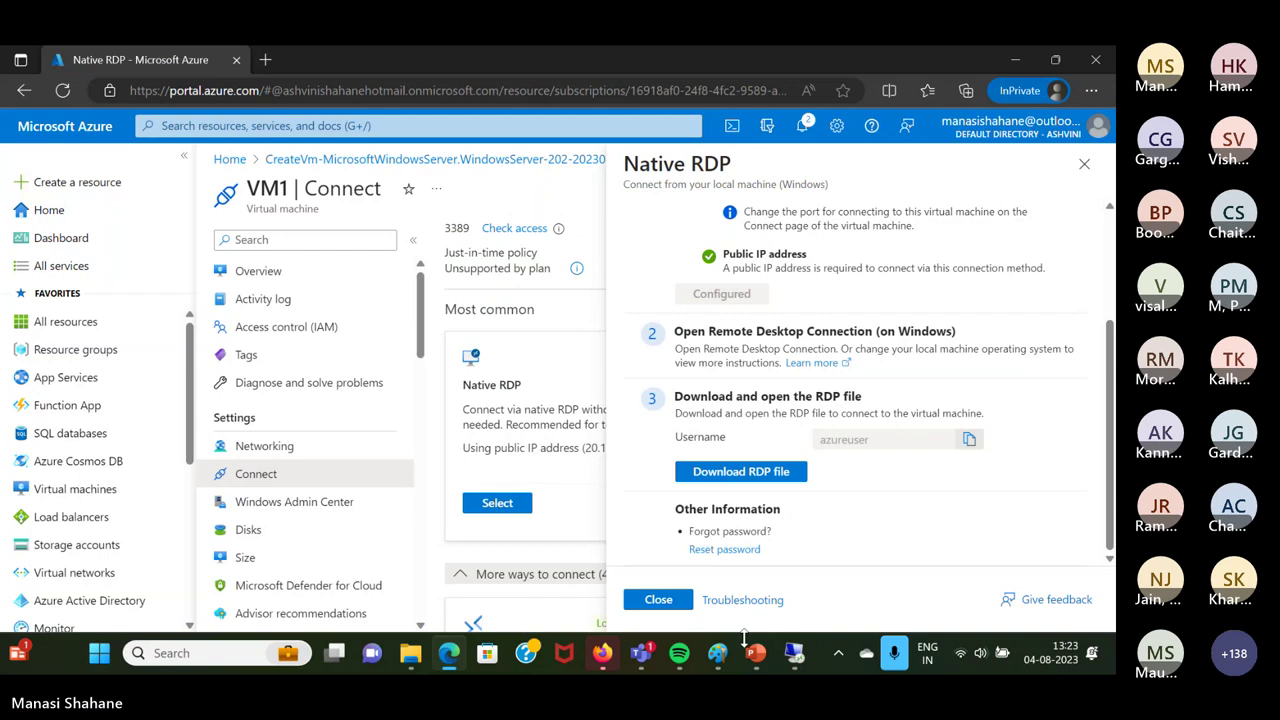
# Switch to the AZ-900: Microsoft Azure Fundamentals meeting window in Microsoft Teams and stop sharing the screen
pyautogui.moveTo(630, 656)
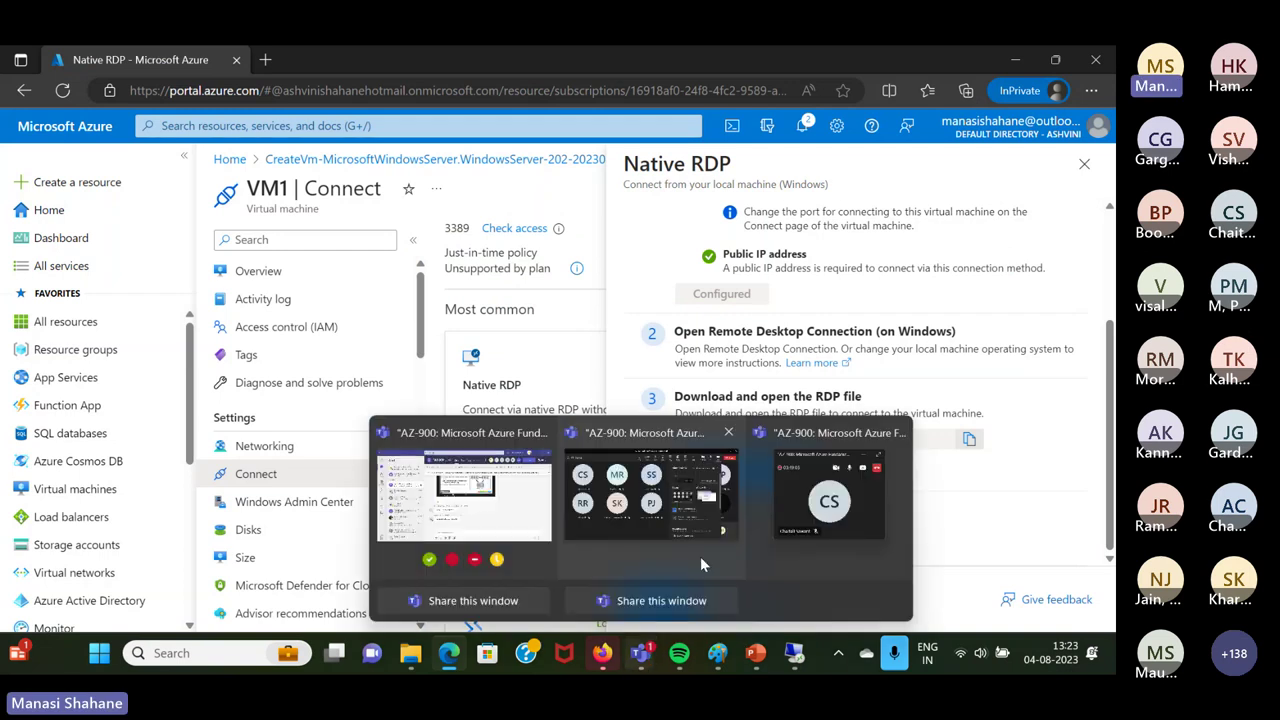
pyautogui.click(700, 556)
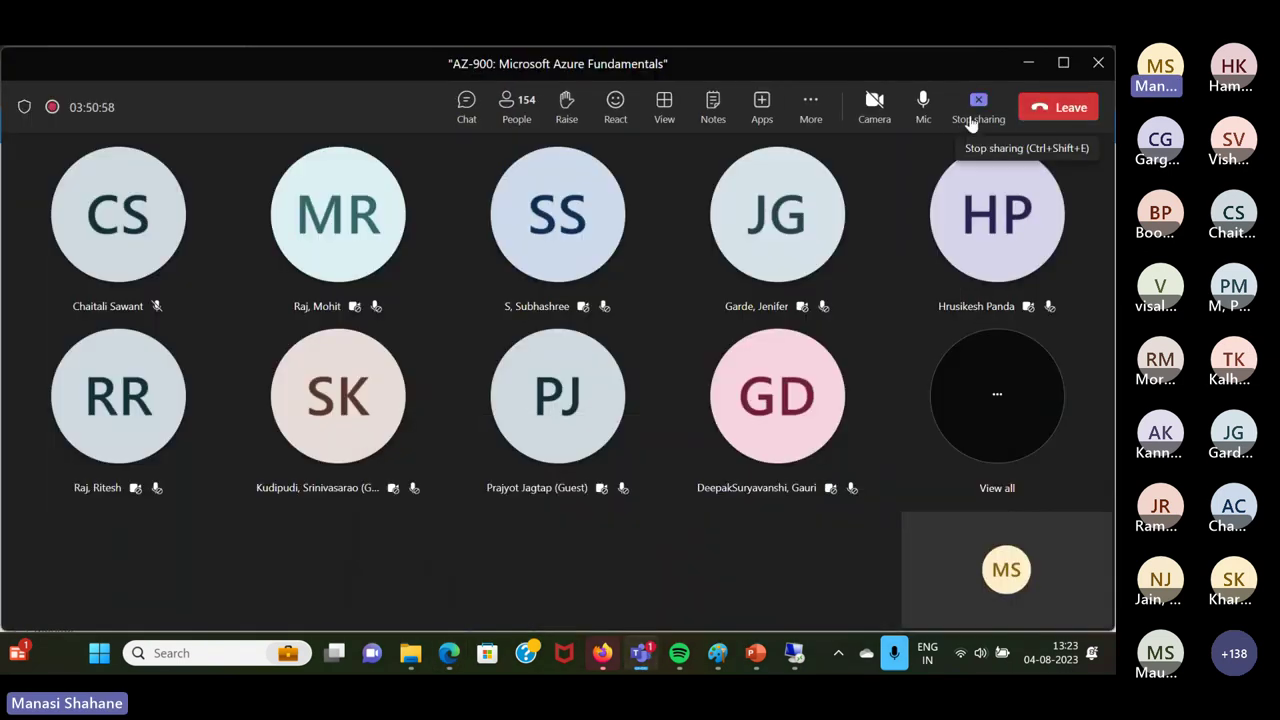
pyautogui.click(970, 120)
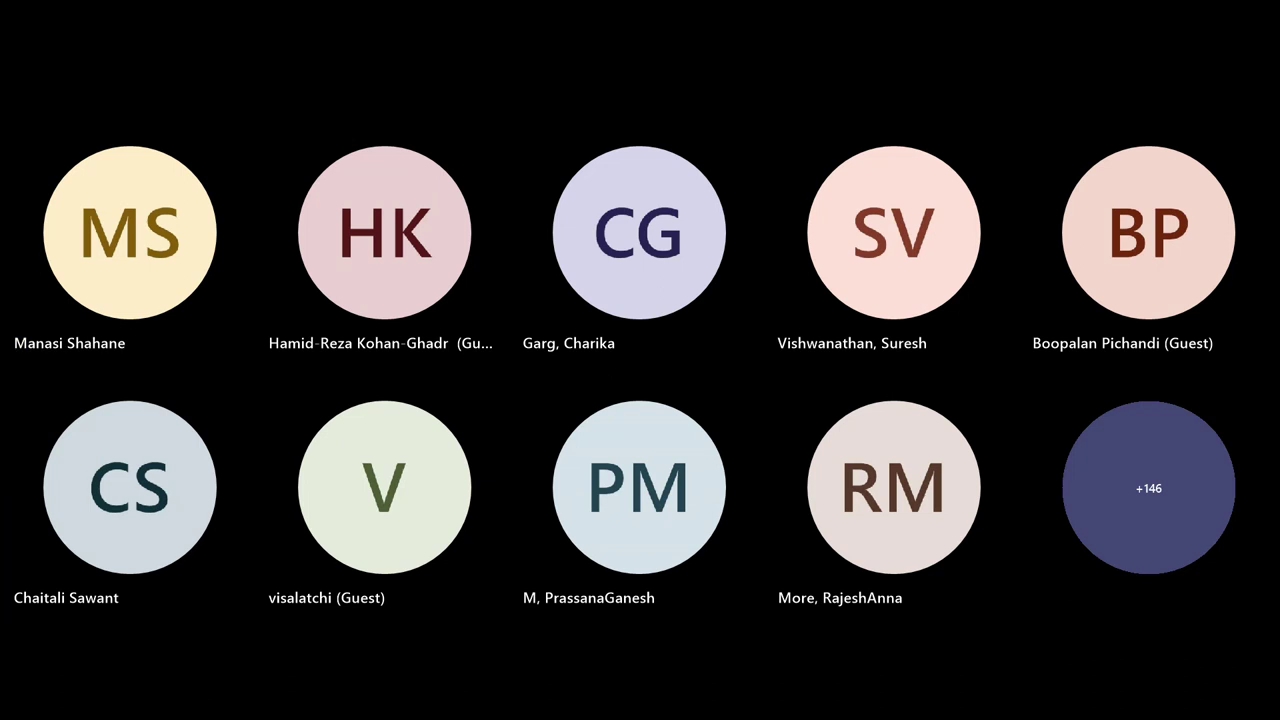